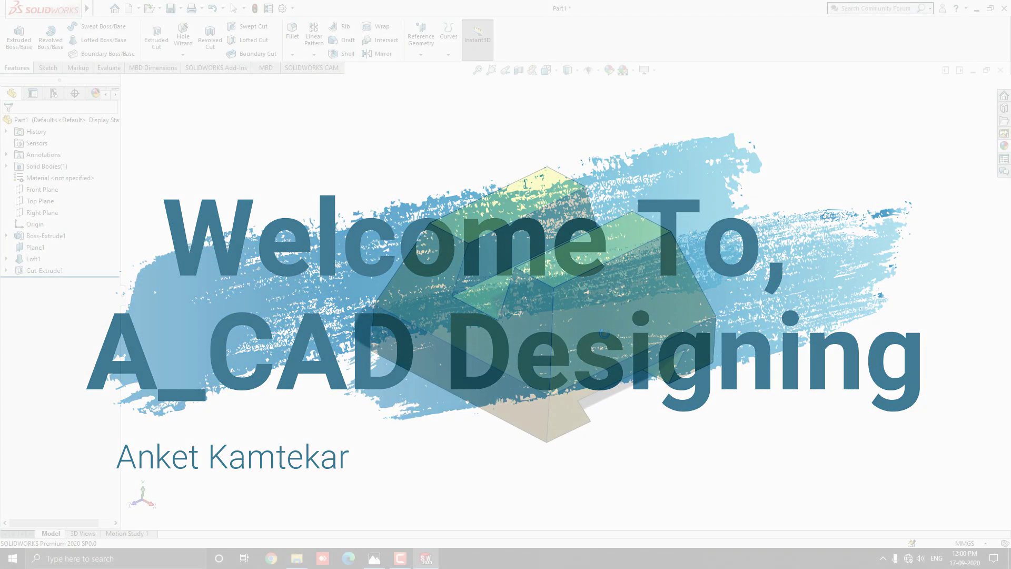
pyautogui.moveTo(593, 320); pyautogui.dragTo(723, 334, button='middle')
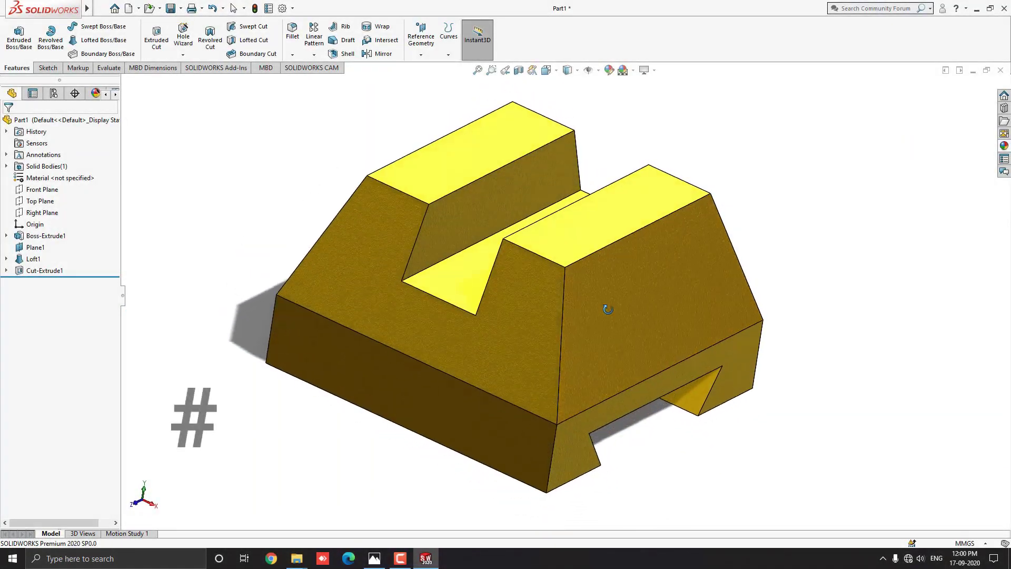
pyautogui.moveTo(500, 252); pyautogui.dragTo(790, 342, button='middle')
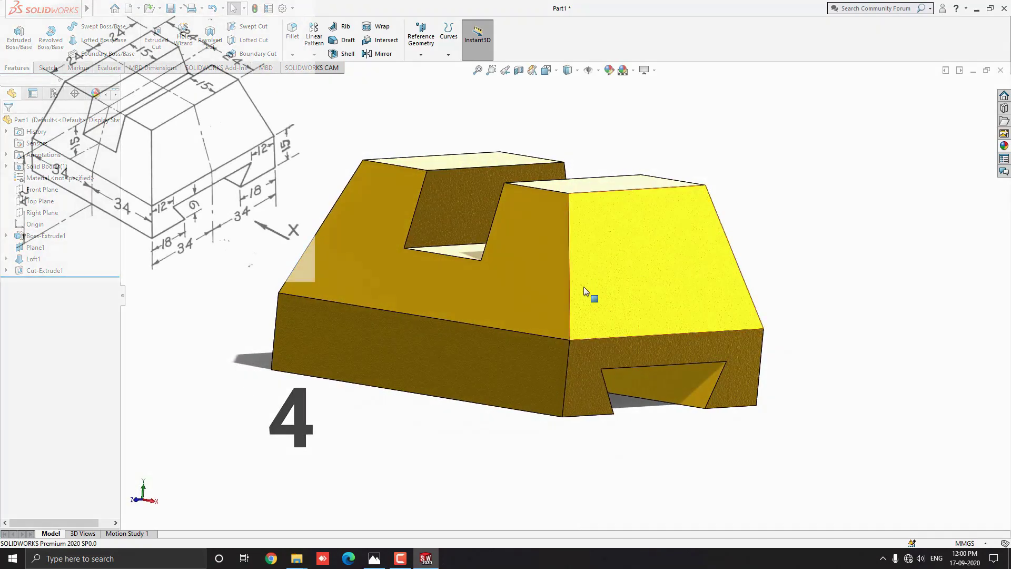
pyautogui.moveTo(583, 287)
pyautogui.mouseDown(button='middle')
pyautogui.moveTo(567, 355)
pyautogui.moveTo(567, 323)
pyautogui.mouseUp(button='middle')
pyautogui.press('space')
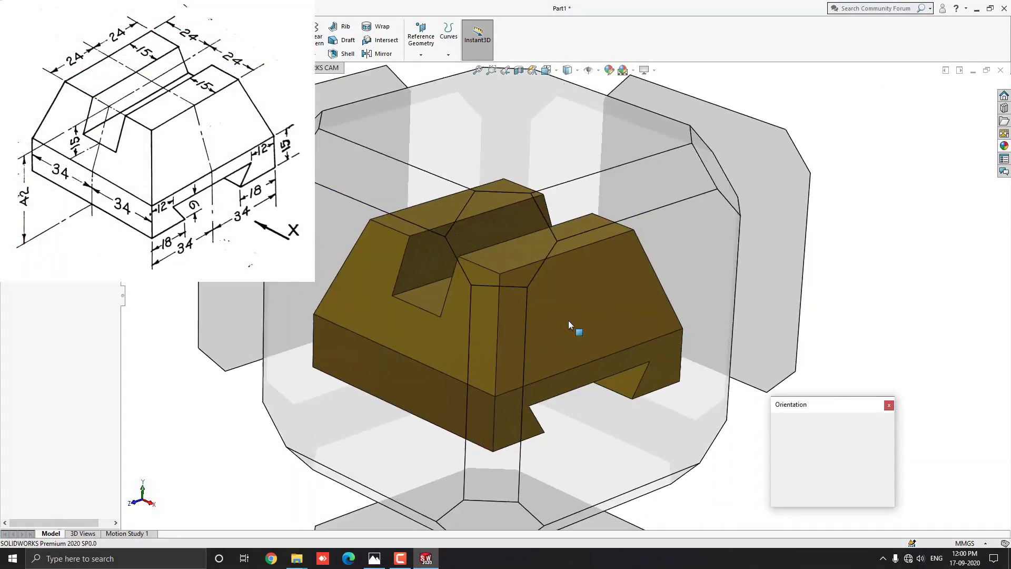
pyautogui.click(444, 312)
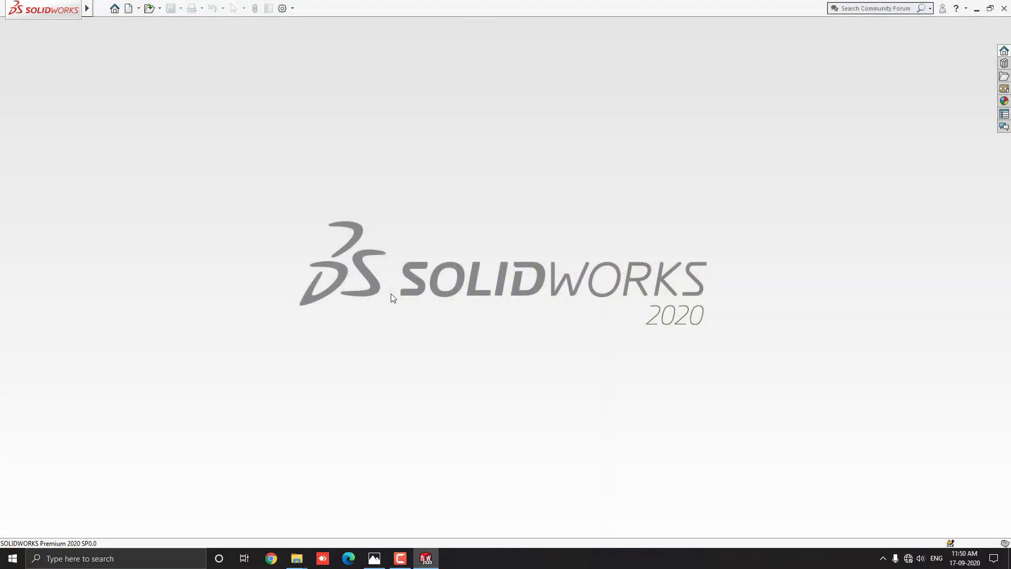
# Create a new part document
pyautogui.click(129, 8)
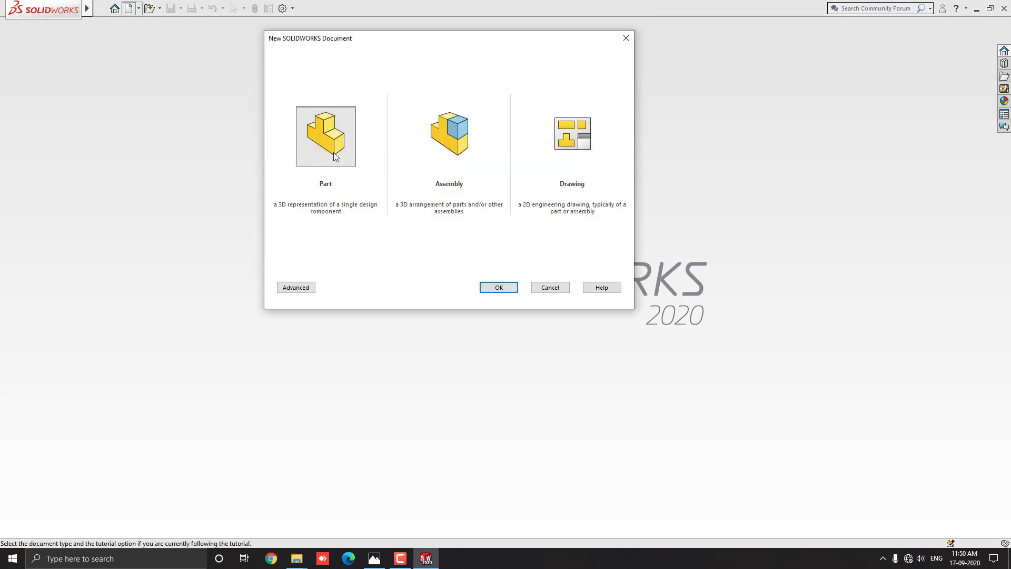
pyautogui.click(348, 164)
pyautogui.click(491, 287)
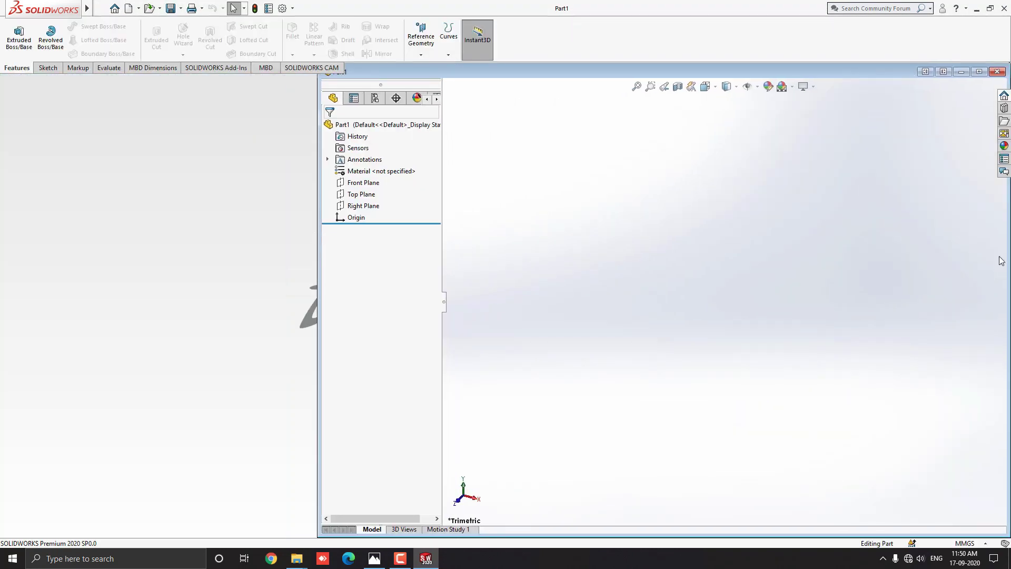
# Bring up the dimensioned reference drawing beside the part and widen the part window until it meets the drawing
pyautogui.click(374, 559)
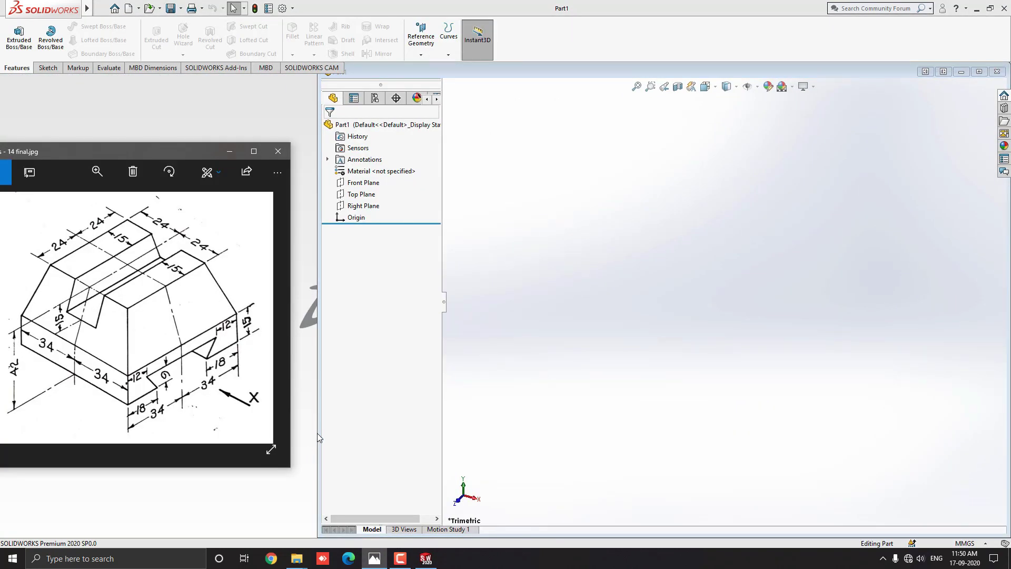
pyautogui.moveTo(317, 433); pyautogui.dragTo(286, 437)
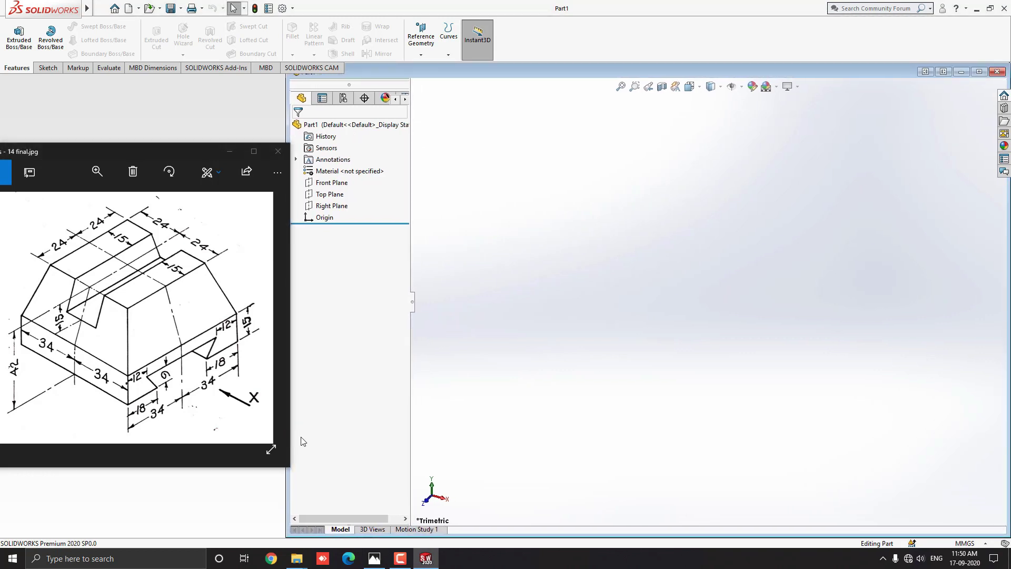
pyautogui.click(125, 457)
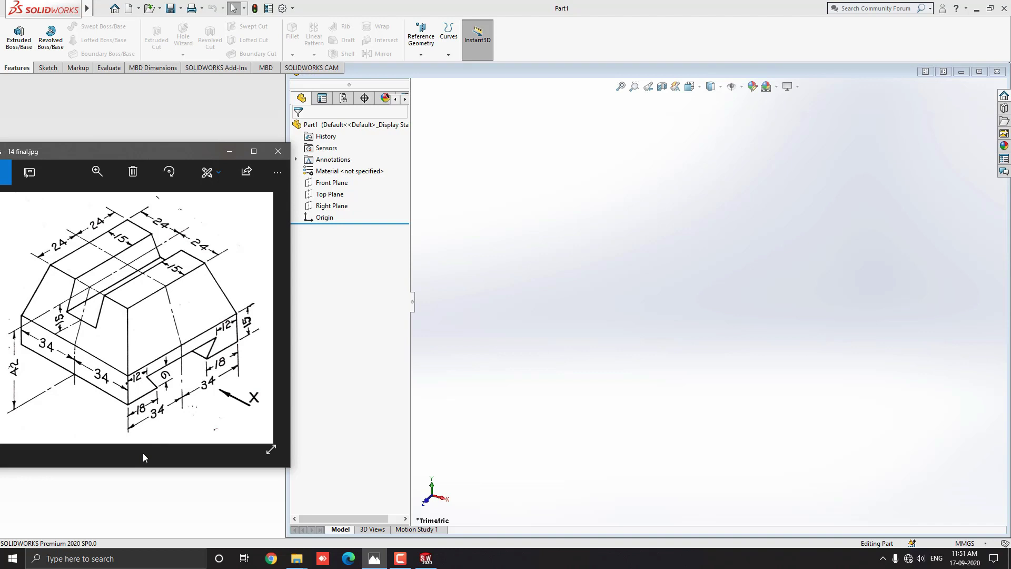
pyautogui.click(495, 352)
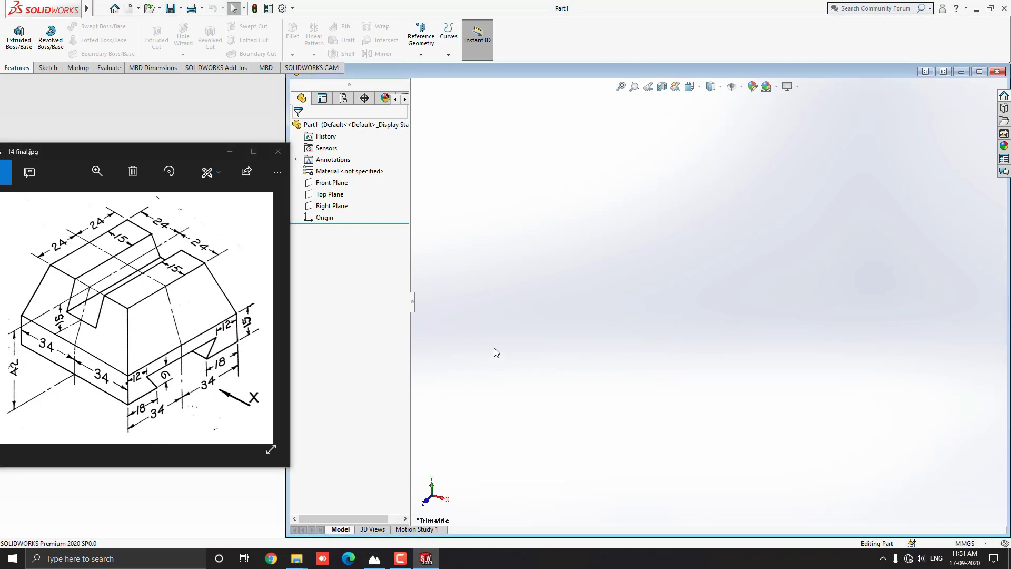
# Sketch on the Right Plane a chain of lines from the origin: 34 mm horizontal, 15 mm down, and 18 mm back toward the centre
pyautogui.click(332, 205)
pyautogui.click(391, 196)
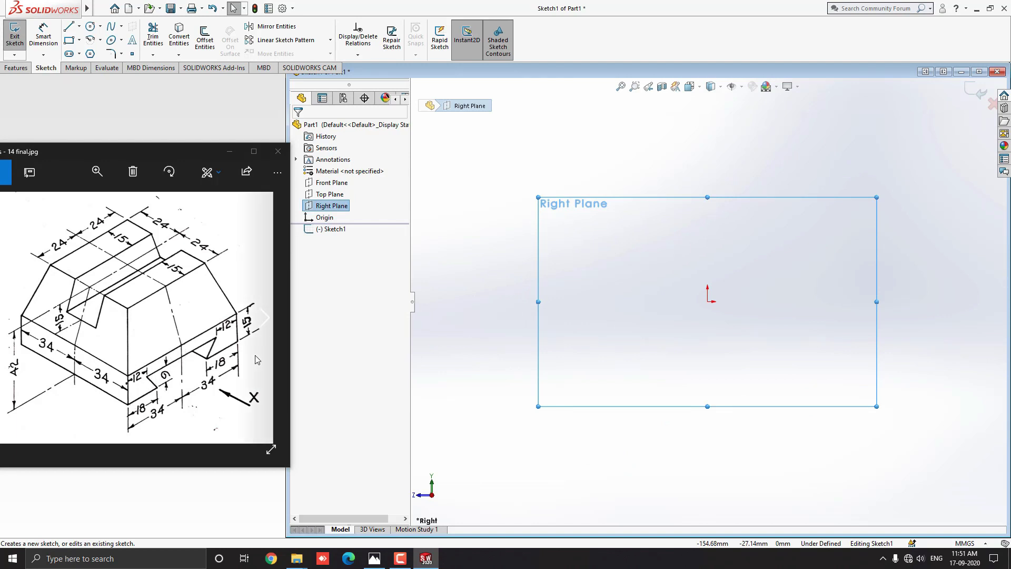
pyautogui.click(69, 27)
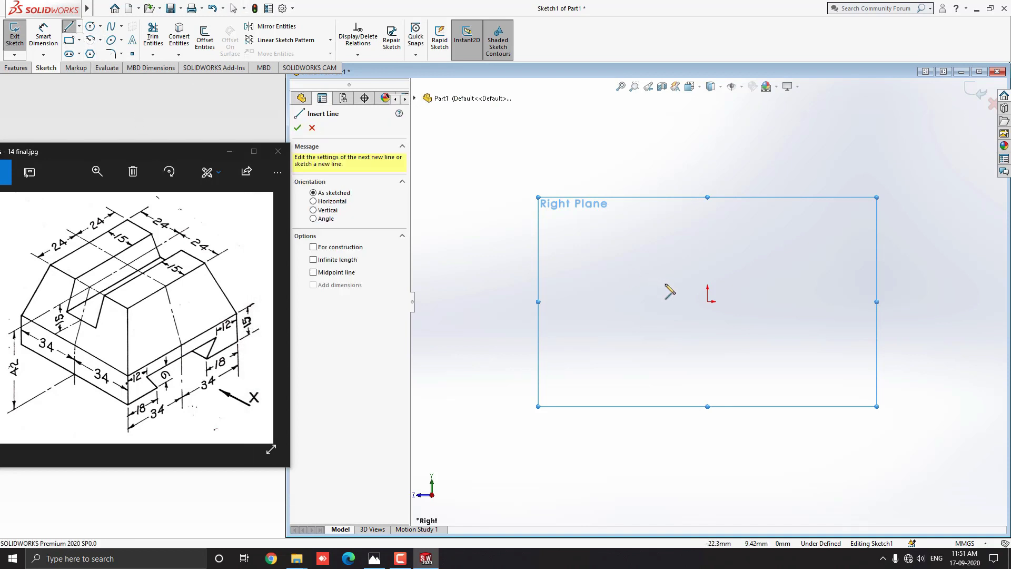
pyautogui.scroll(-3, 707, 299)
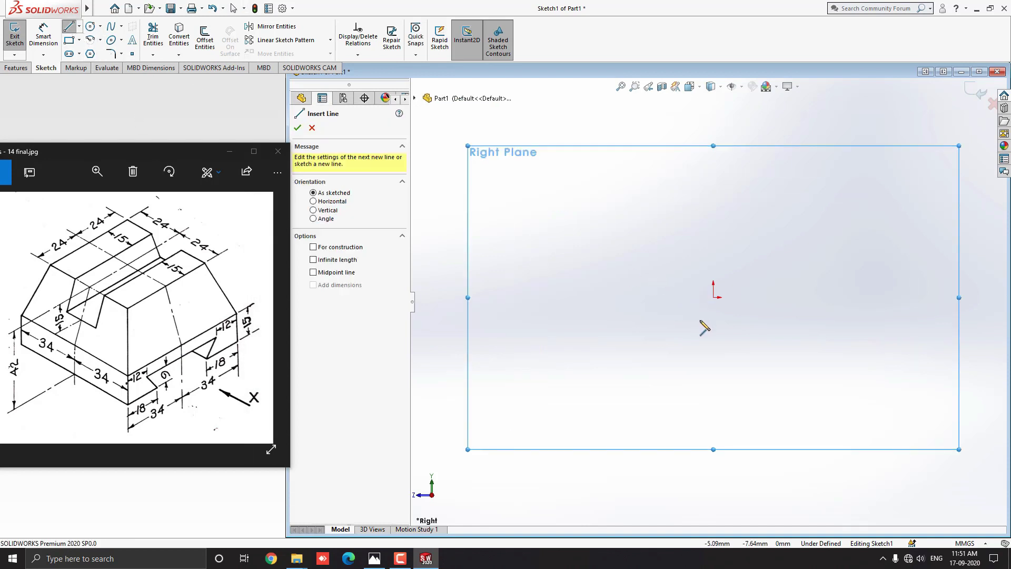
pyautogui.click(716, 291)
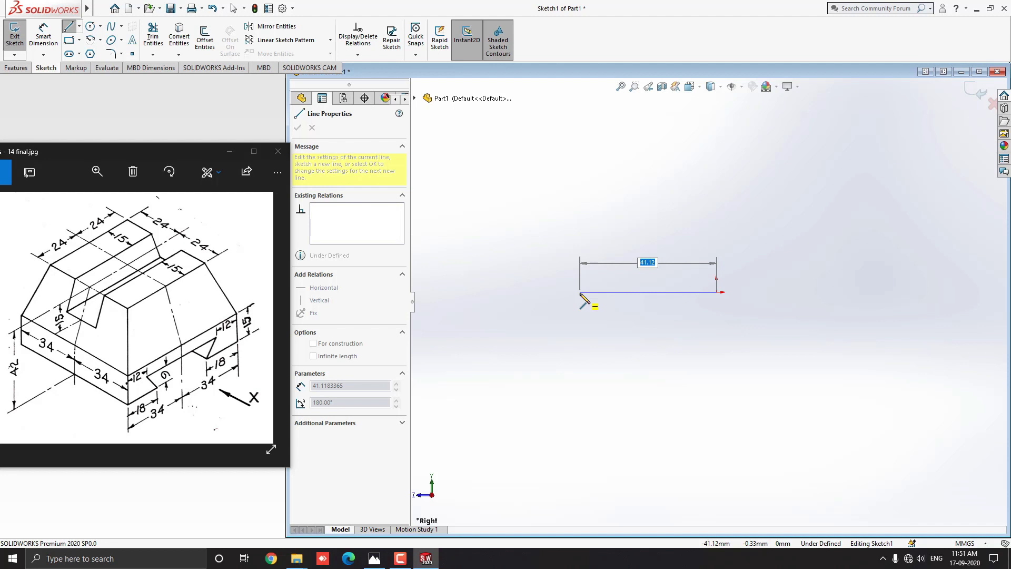
pyautogui.write('34')
pyautogui.press('Return')
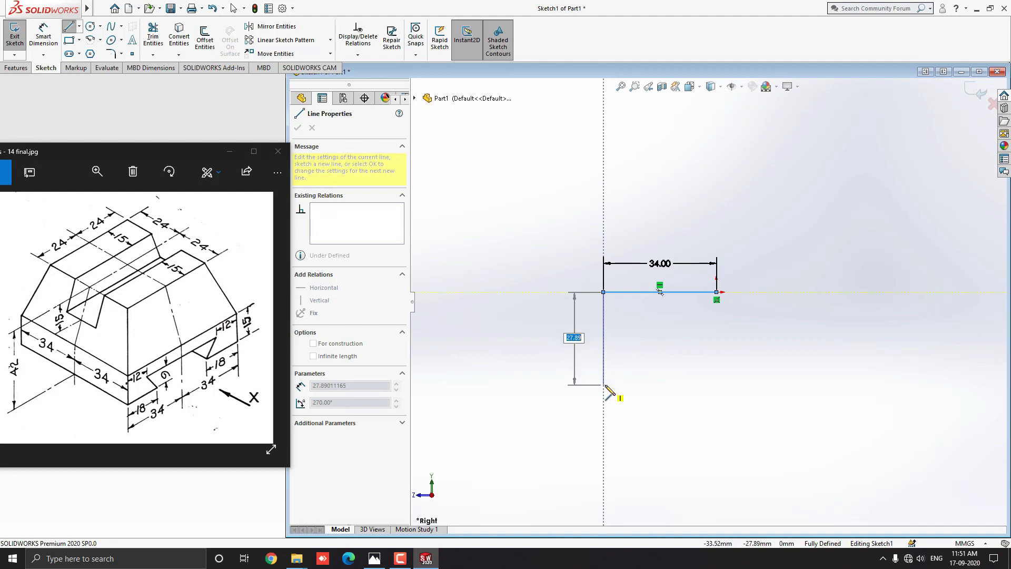
pyautogui.write('15')
pyautogui.press('Return')
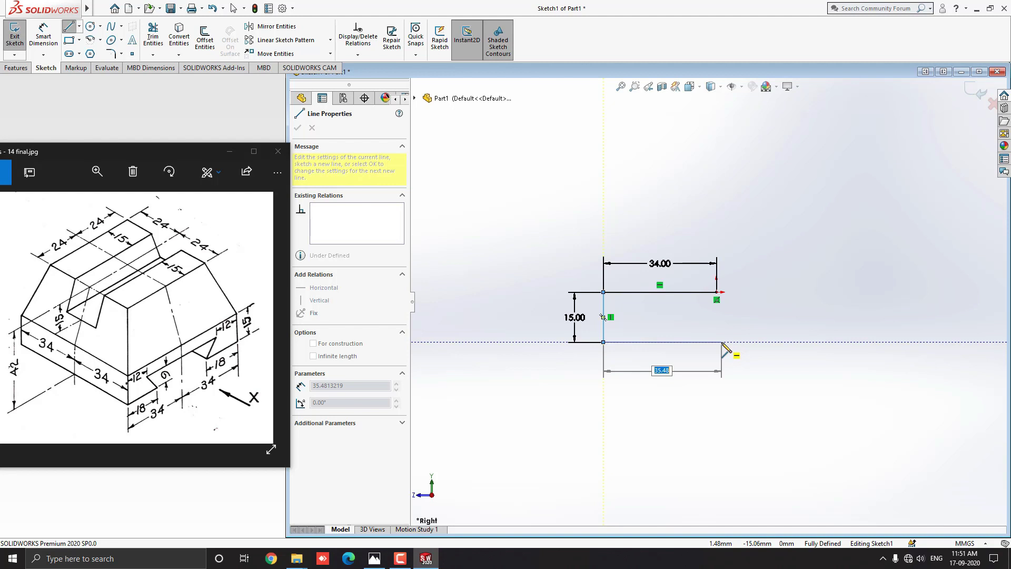
pyautogui.write('18')
pyautogui.press('Return')
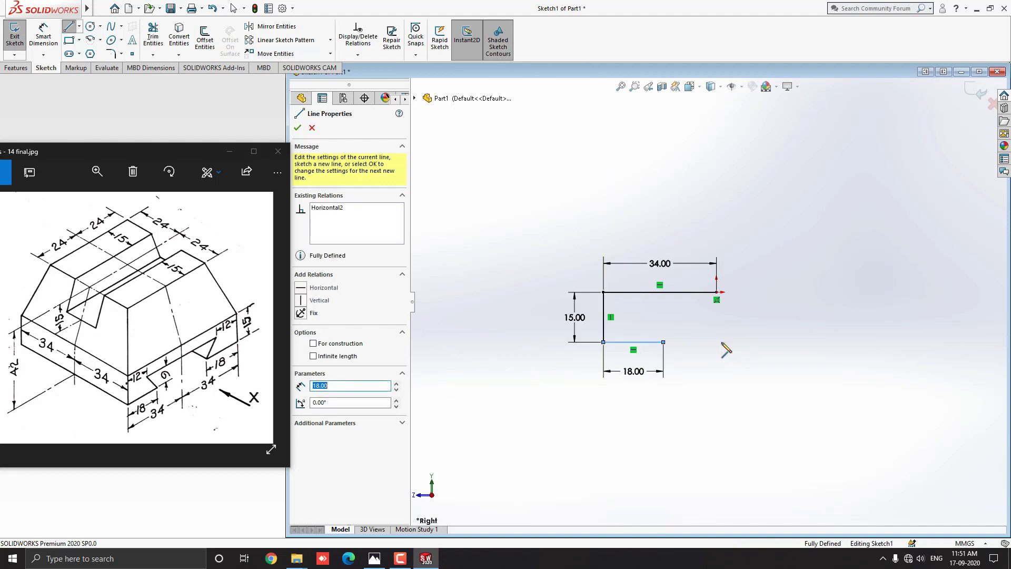
# Continue the profile with a slanted line up and outward from the 18 mm line, then a horizontal line about 24 mm long ending below the origin
pyautogui.scroll(-3, 725, 350)
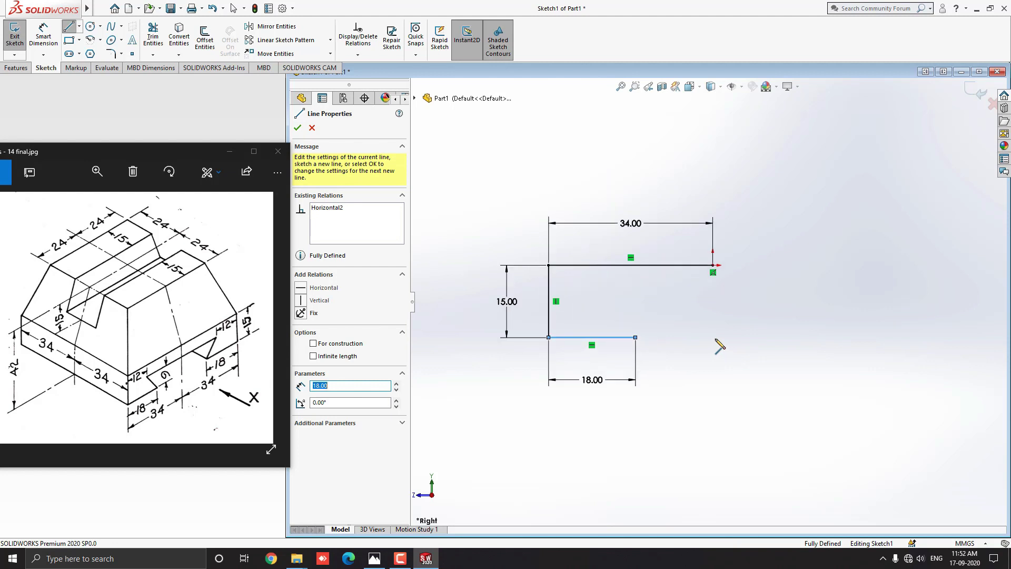
pyautogui.click(599, 293)
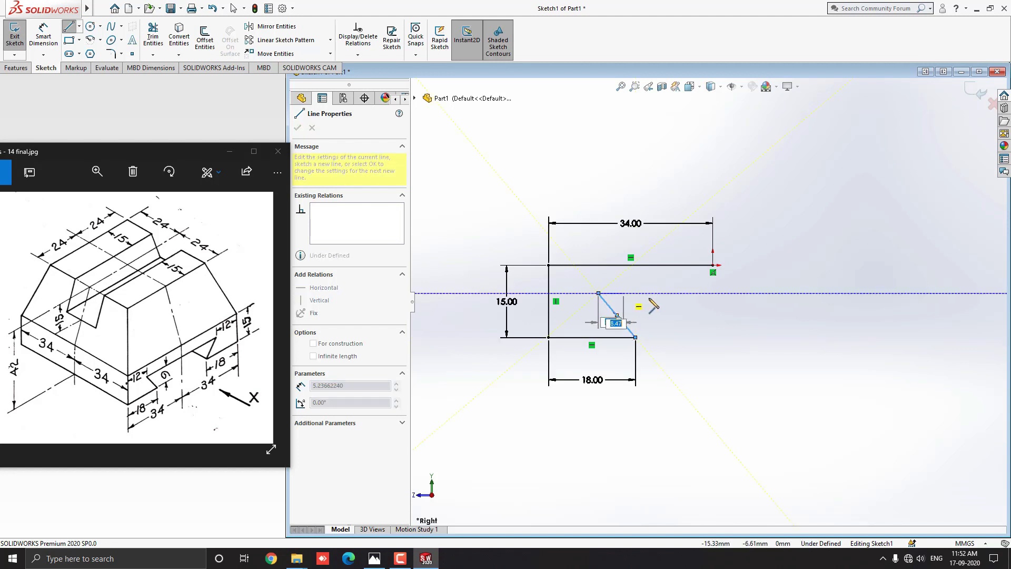
pyautogui.click(714, 294)
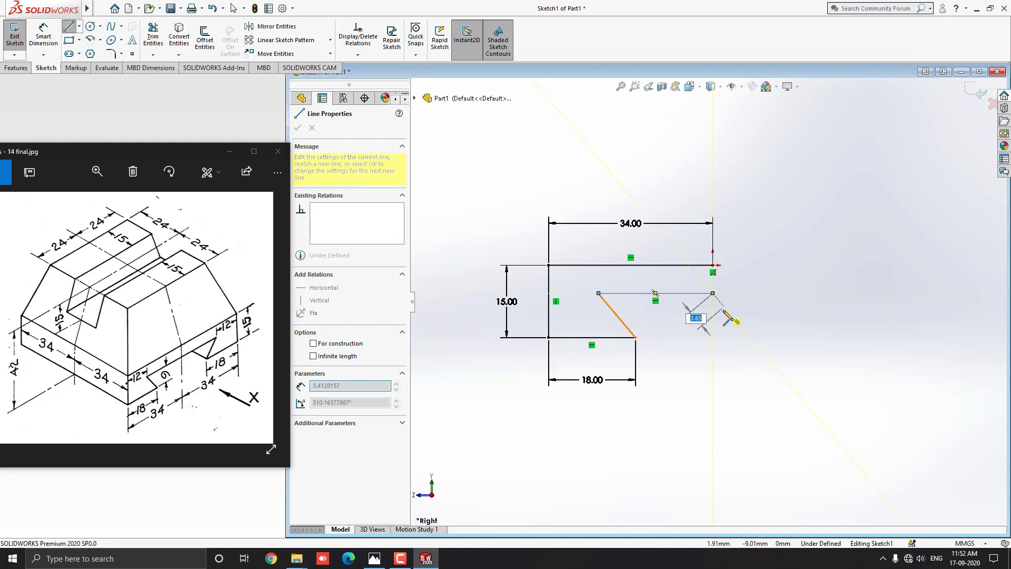
pyautogui.press('Escape')
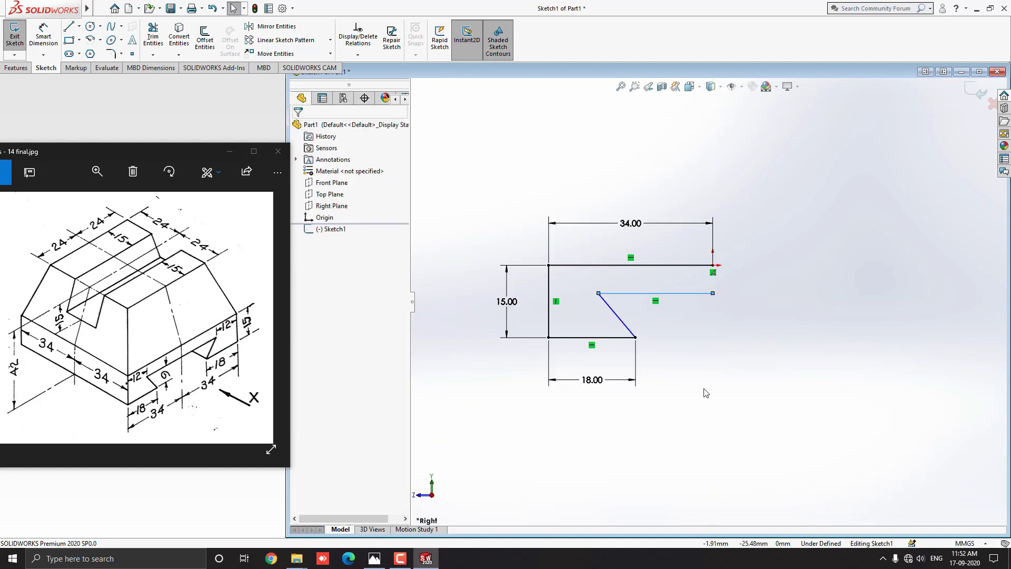
pyautogui.click(455, 340)
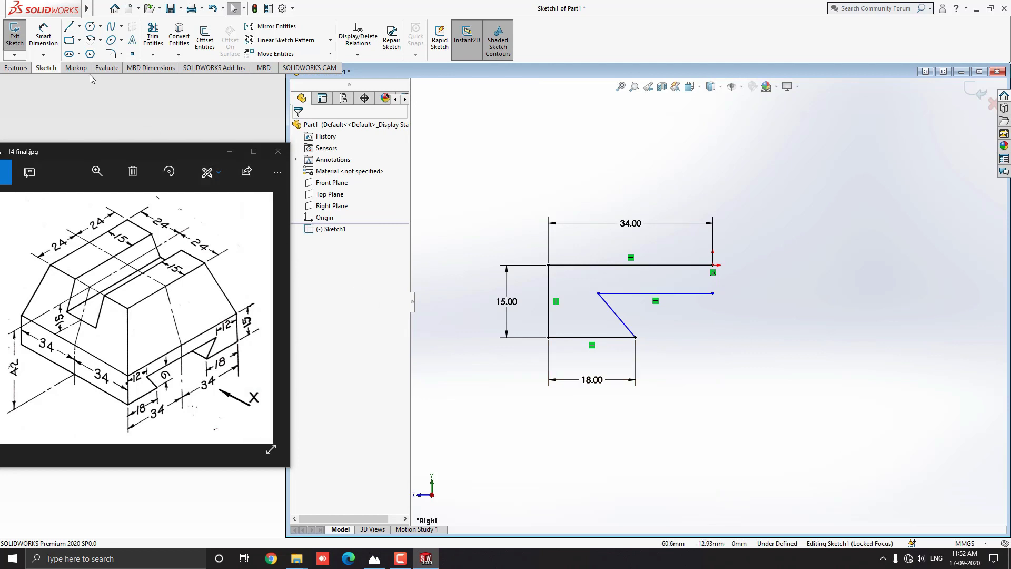
# Dimension the height between the bottom 18 mm line and the inner horizontal line as 9 mm
pyautogui.click(41, 44)
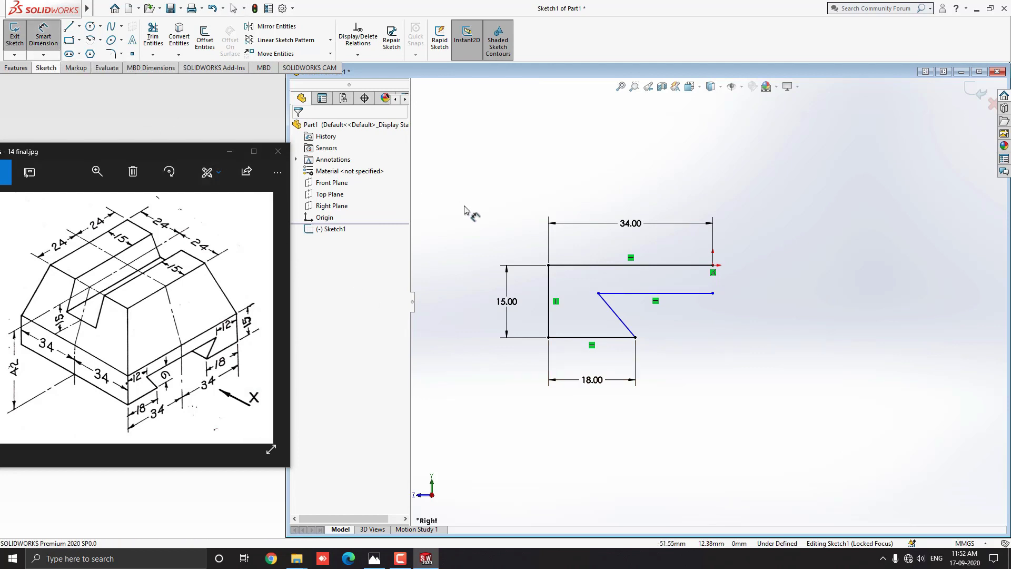
pyautogui.click(613, 342)
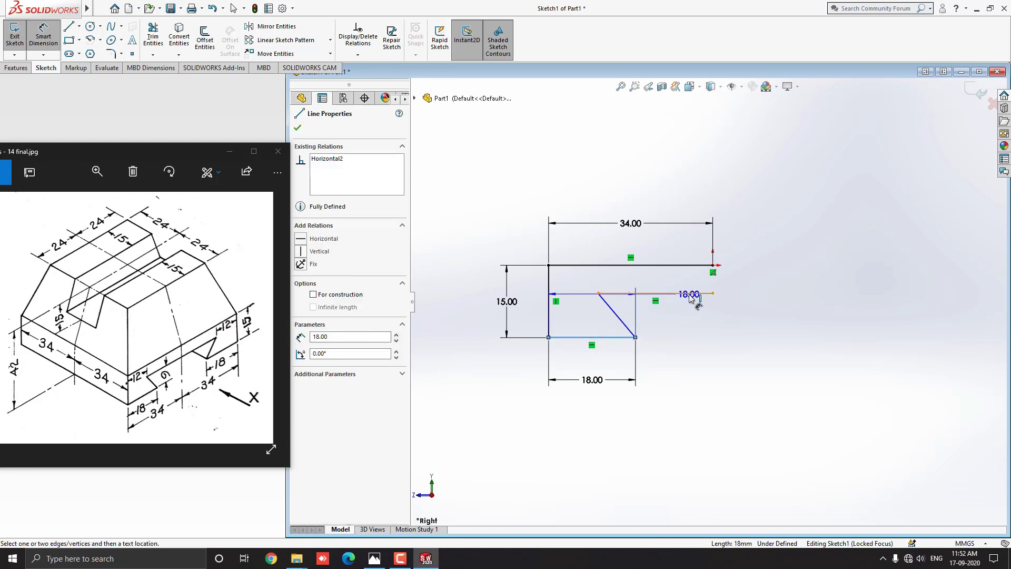
pyautogui.click(691, 298)
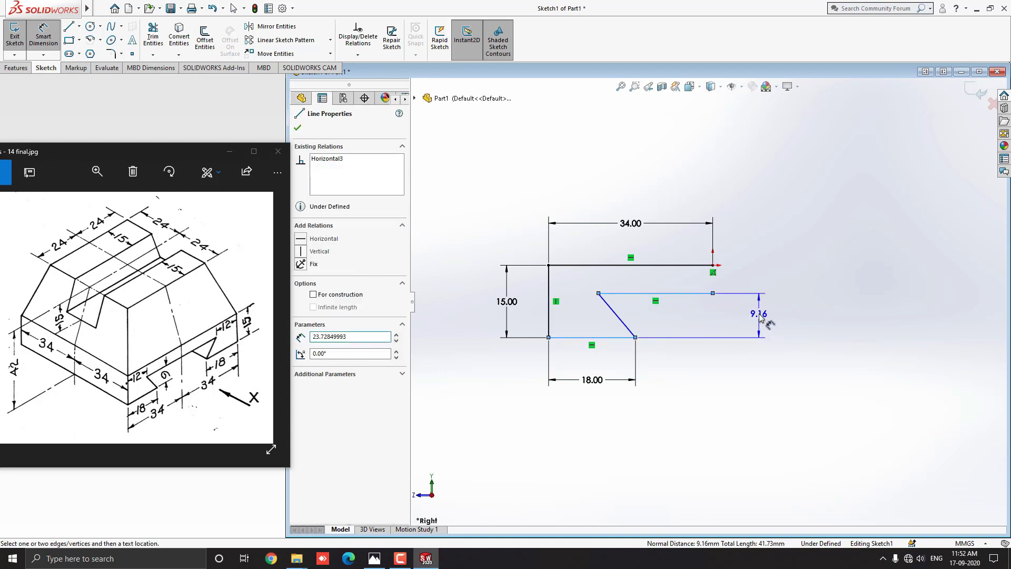
pyautogui.click(760, 318)
pyautogui.write('9')
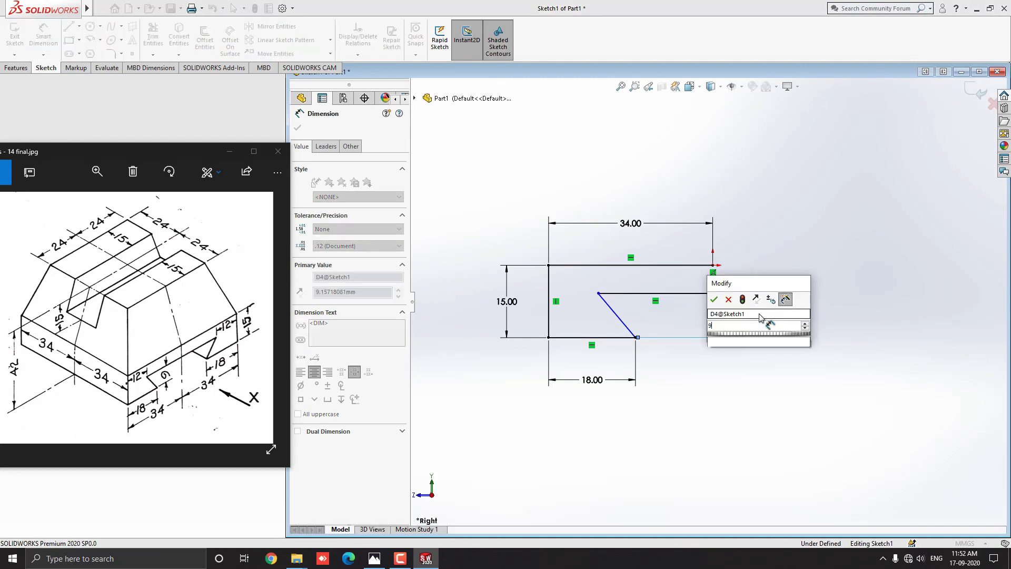
pyautogui.press('Return')
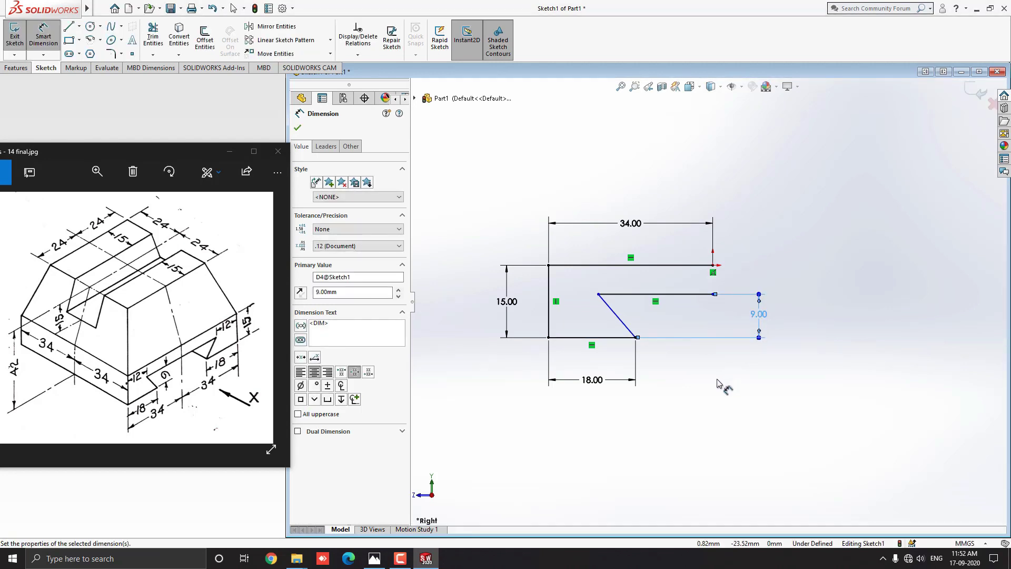
# Dimension the distance from the outer vertical line to the upper corner of the slanted line as 12 mm
pyautogui.click(552, 319)
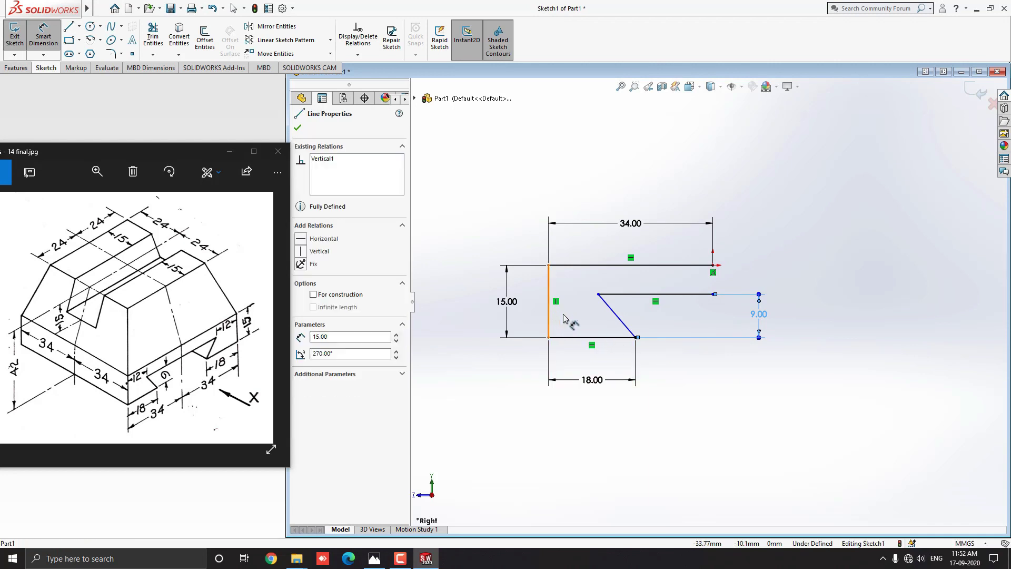
pyautogui.click(598, 294)
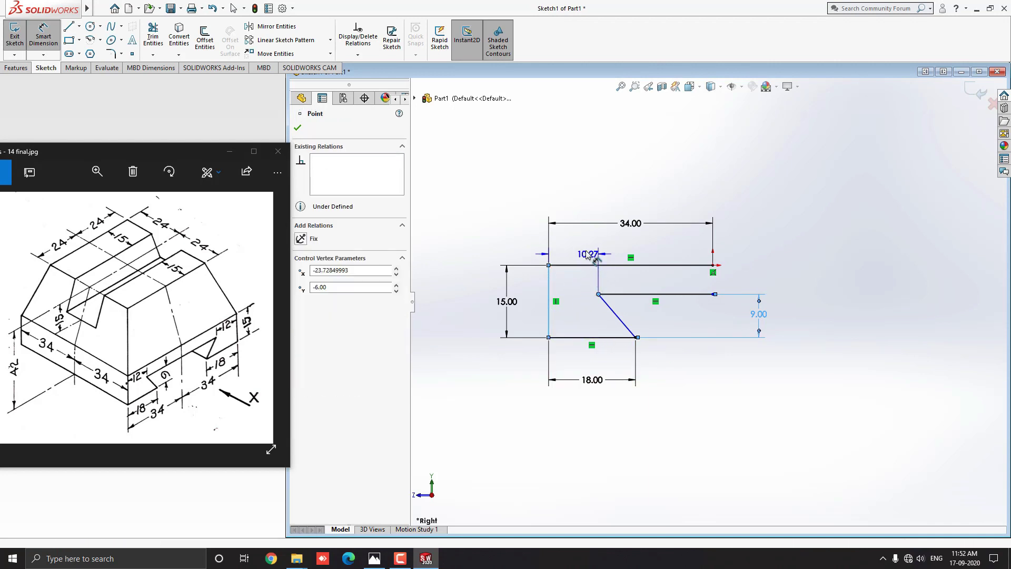
pyautogui.click(578, 244)
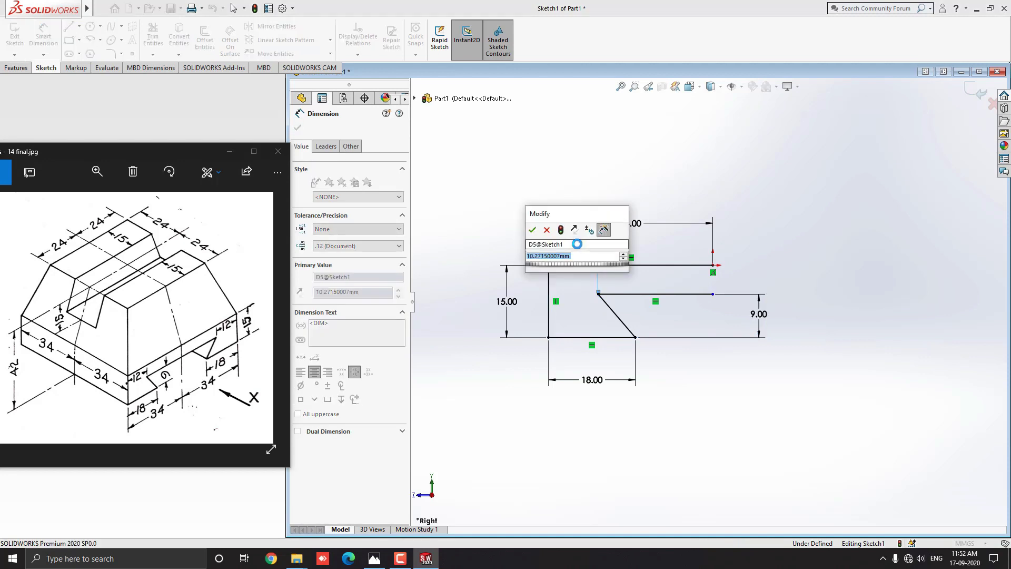
pyautogui.write('12')
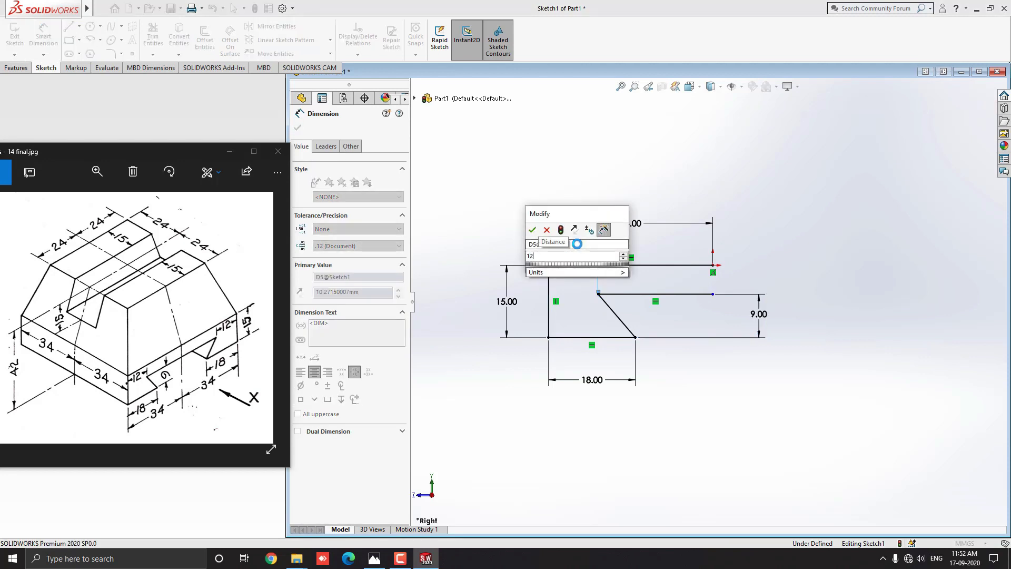
pyautogui.press('Return')
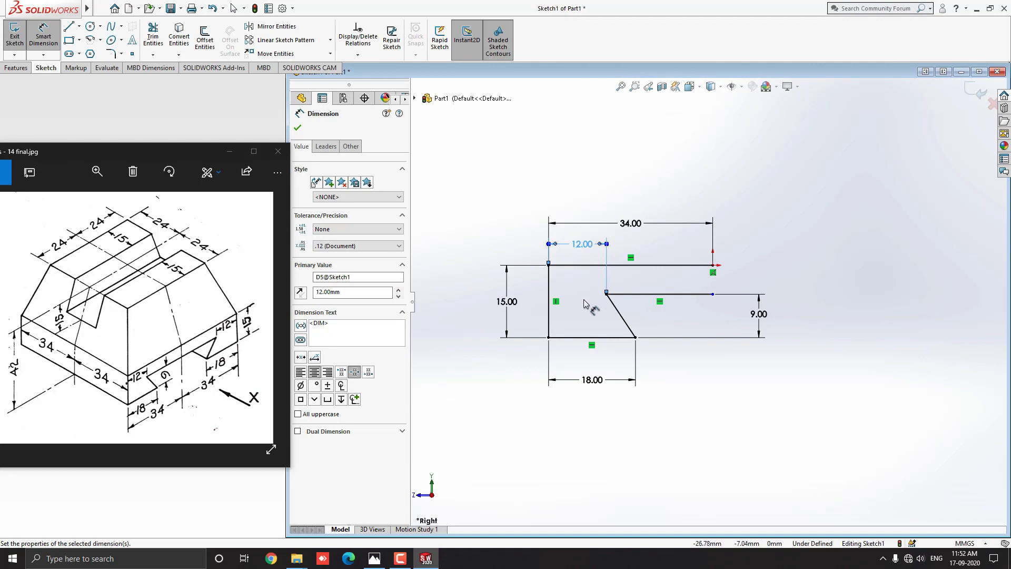
pyautogui.press('Escape')
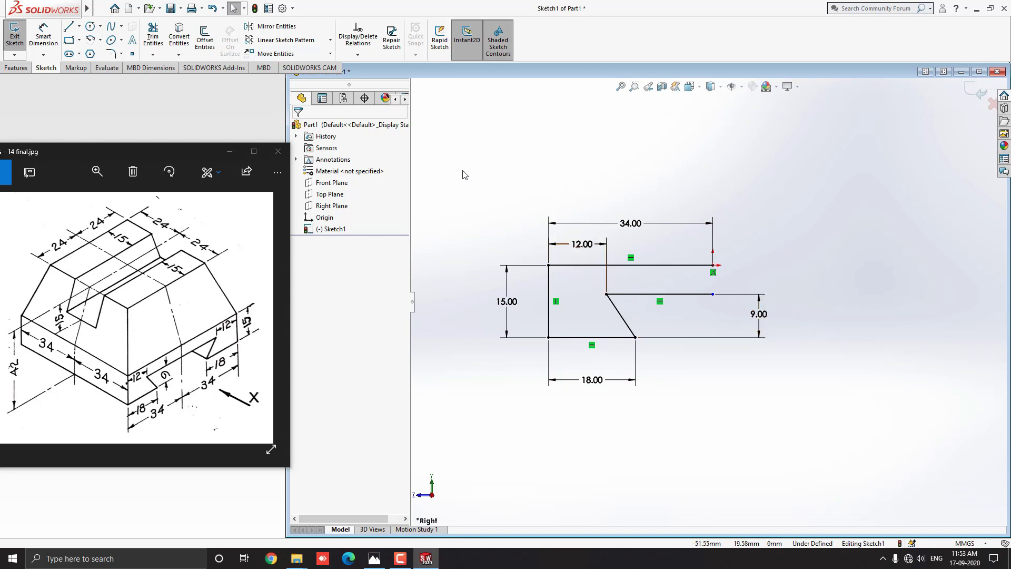
# Mirror all five lines of the half profile about the Front Plane to complete the dovetail base outline
pyautogui.moveTo(461, 169)
pyautogui.mouseDown()
pyautogui.moveTo(481, 205)
pyautogui.moveTo(795, 374)
pyautogui.moveTo(796, 422)
pyautogui.mouseUp()
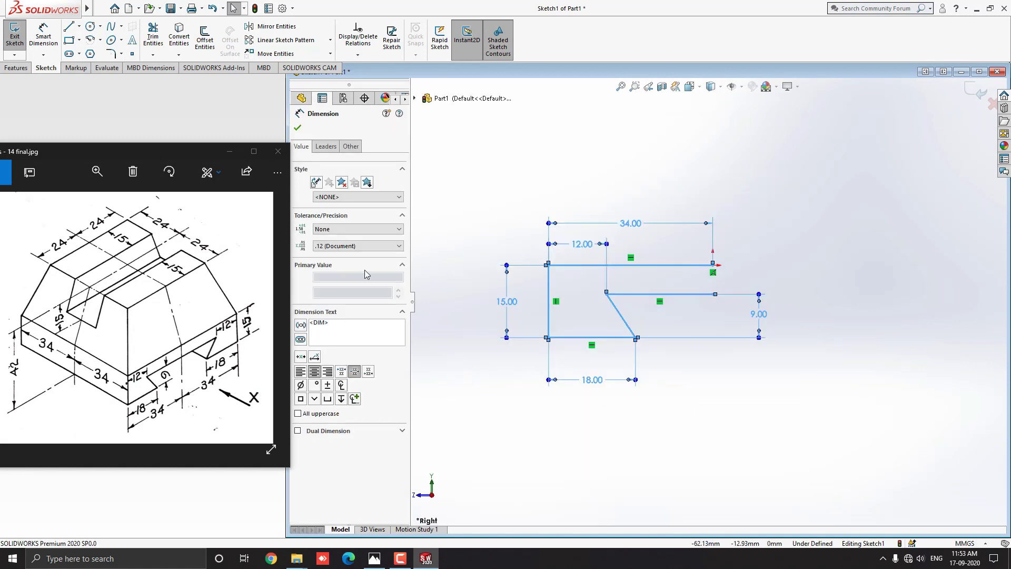
pyautogui.click(283, 26)
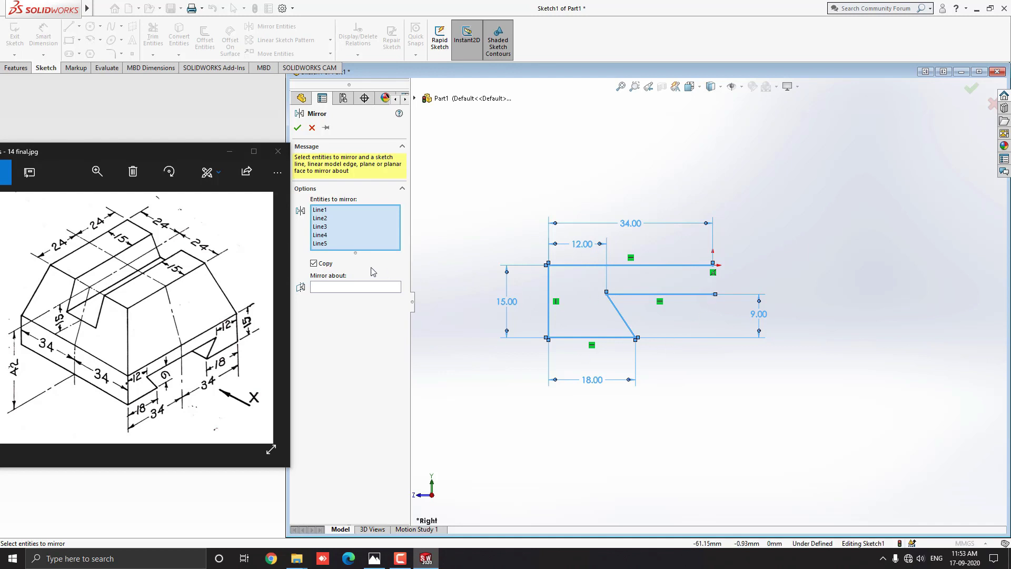
pyautogui.click(335, 290)
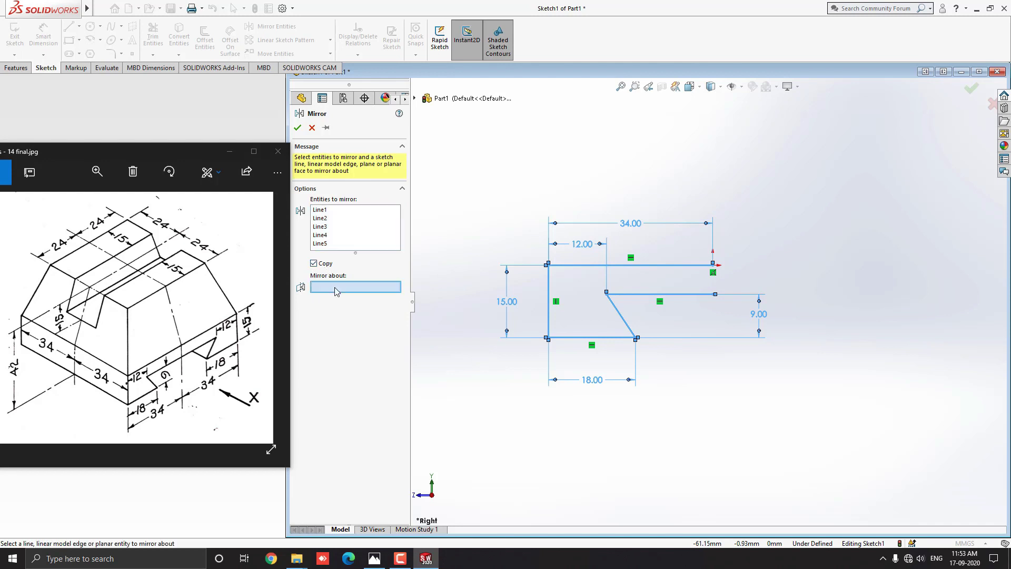
pyautogui.click(415, 99)
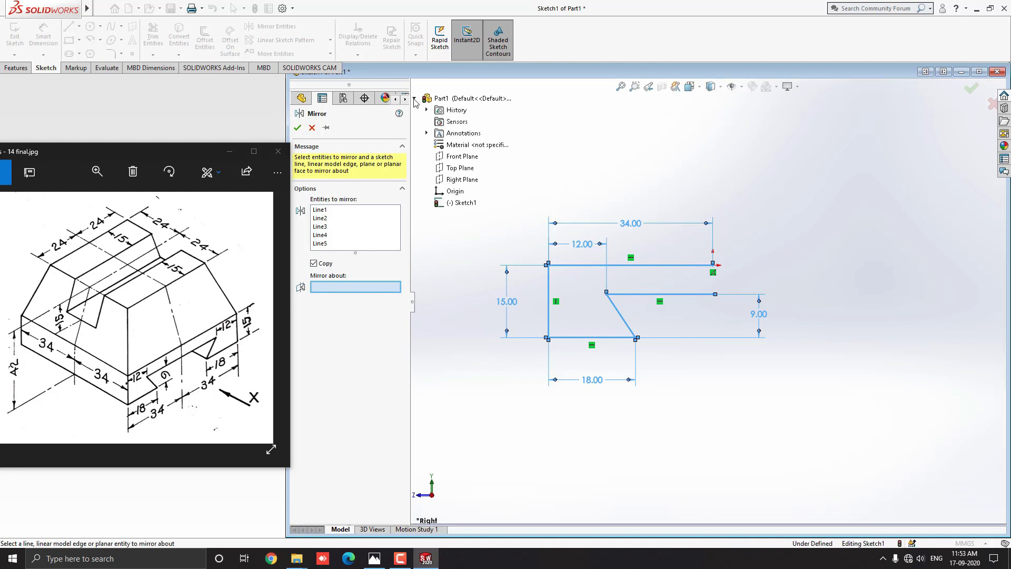
pyautogui.click(471, 157)
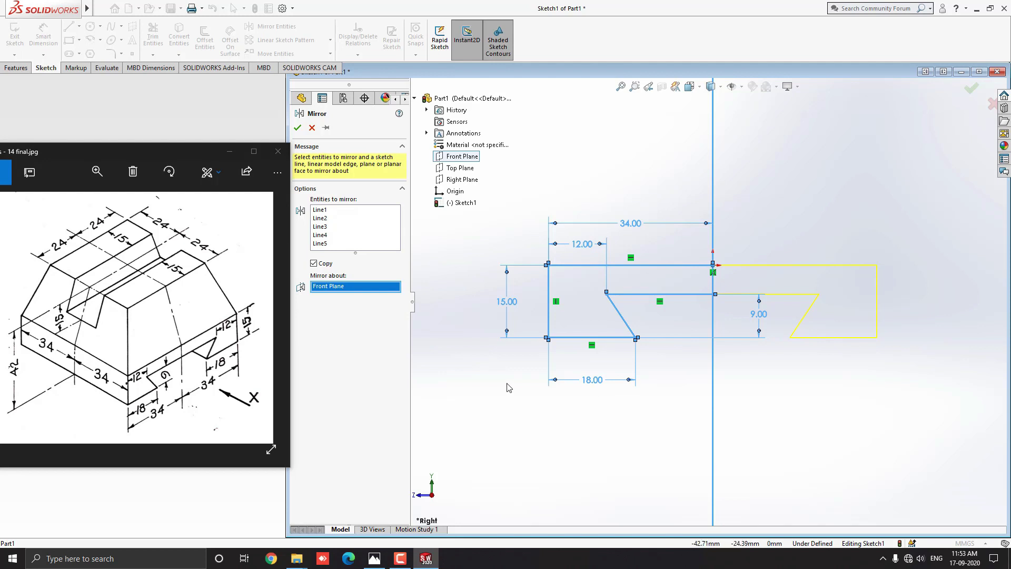
pyautogui.click(299, 128)
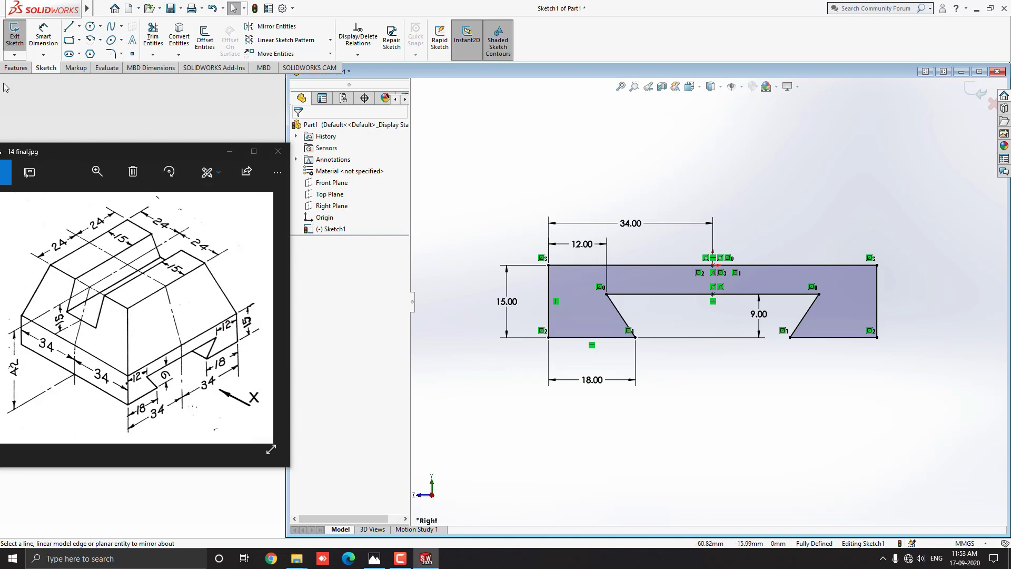
# Extrude the mirrored base profile as a boss 68 mm deep using the Mid Plane end condition
pyautogui.click(11, 68)
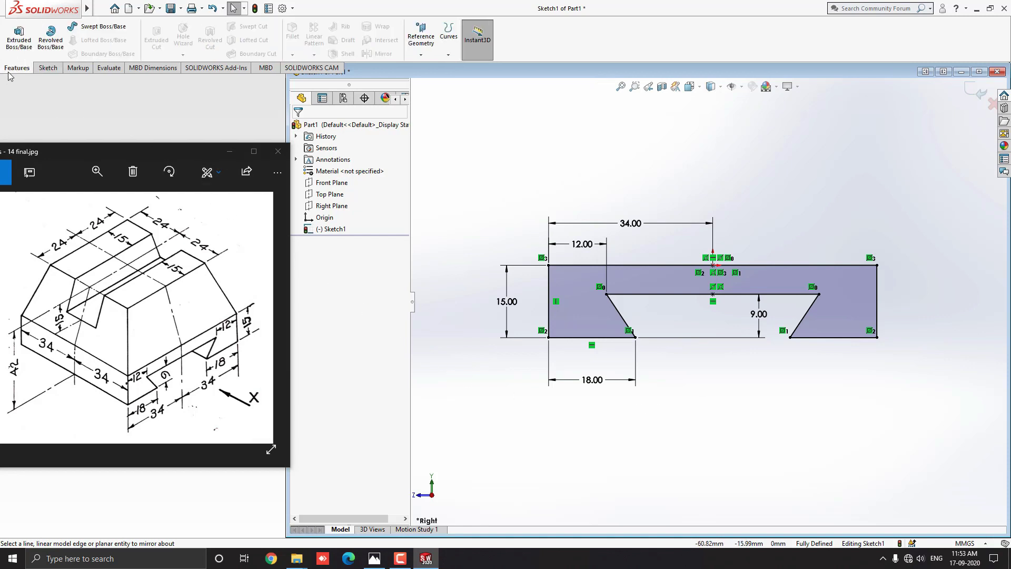
pyautogui.click(19, 35)
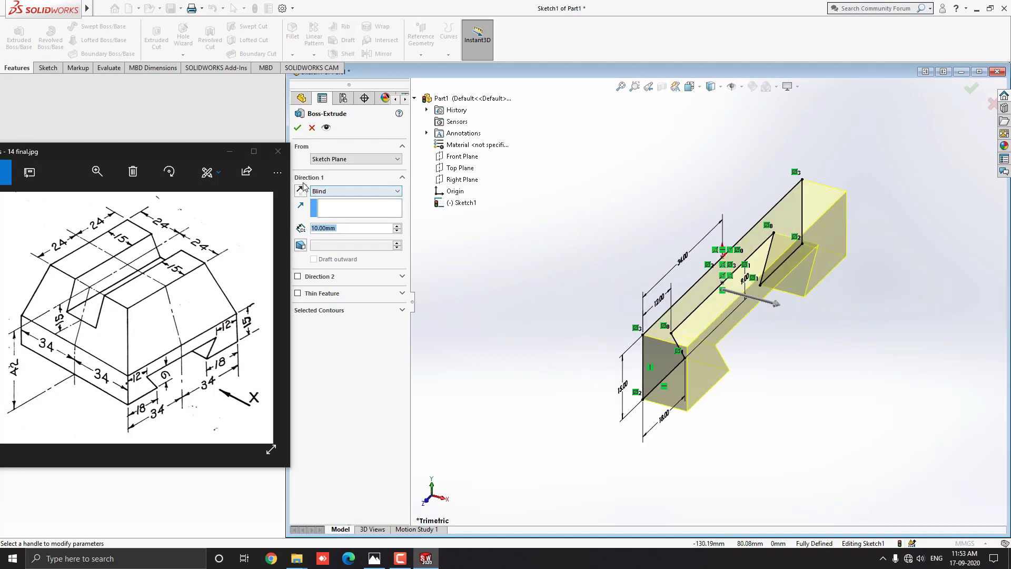
pyautogui.click(347, 197)
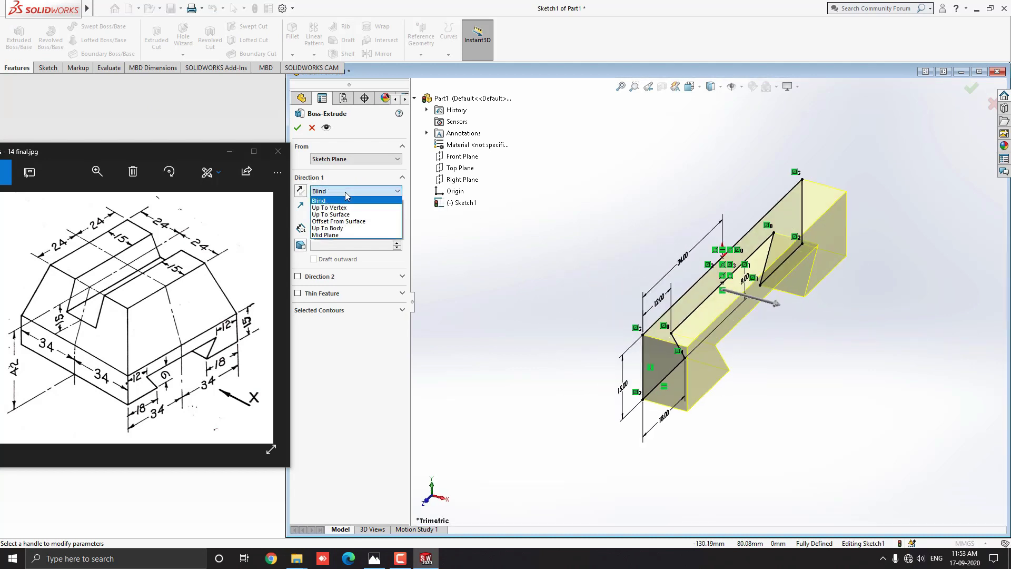
pyautogui.click(337, 235)
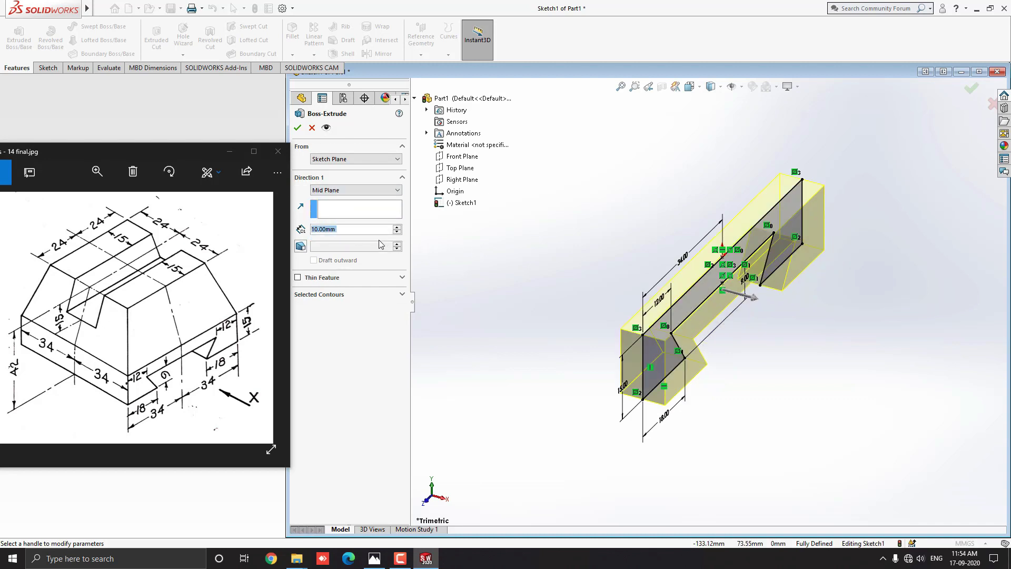
pyautogui.click(343, 232)
pyautogui.hotkey('ctrl', 'a')
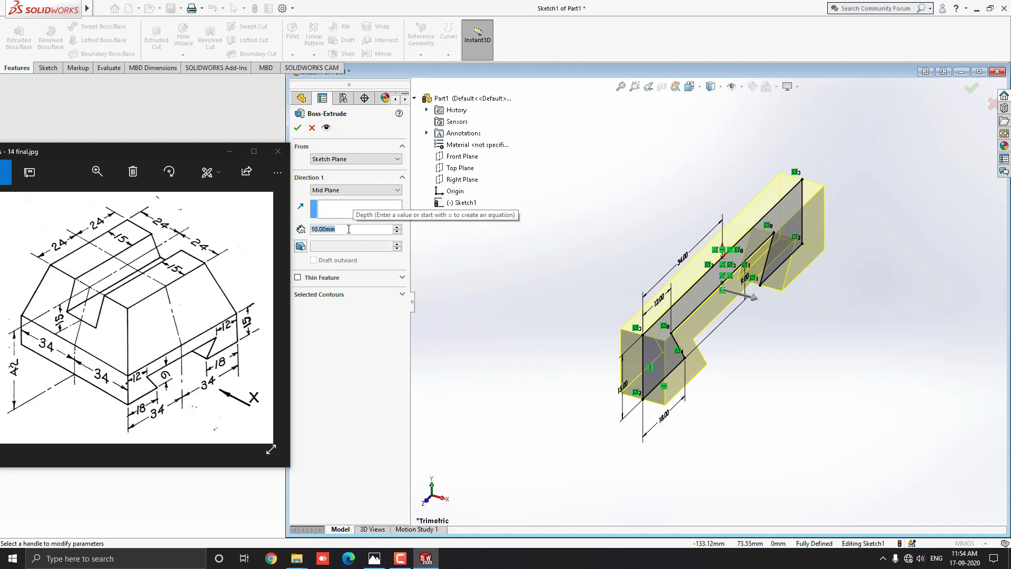
pyautogui.write('68')
pyautogui.press('Return')
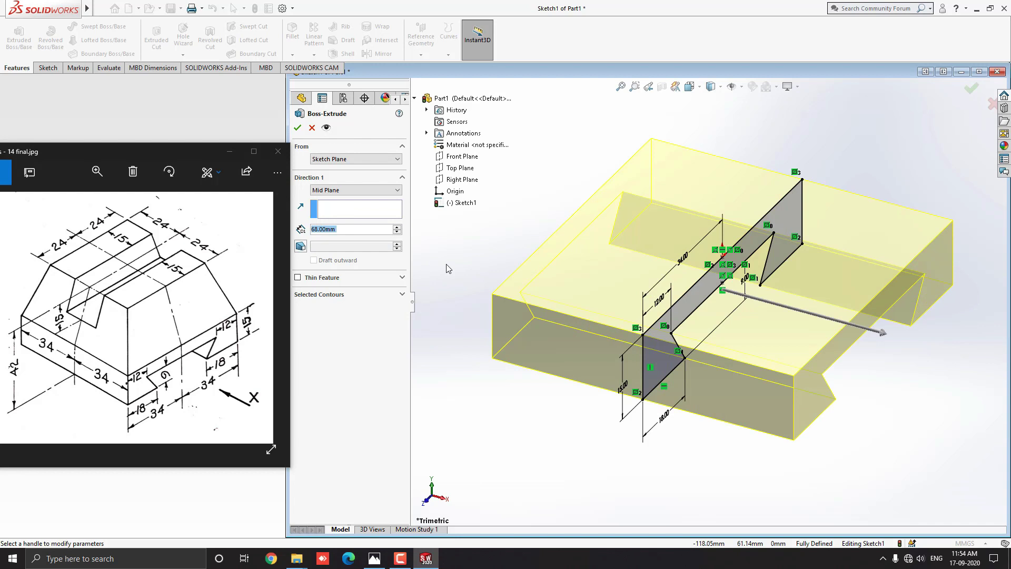
pyautogui.press('Return')
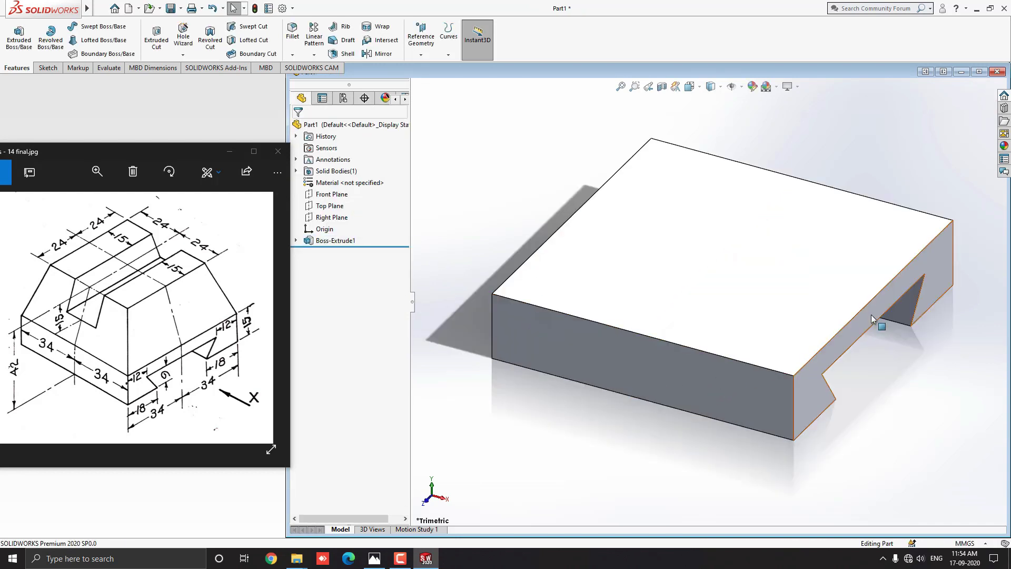
# Sketch on the block's top face, converting its four boundary edges into sketch lines, and exit the sketch
pyautogui.moveTo(852, 343); pyautogui.dragTo(830, 345, button='middle')
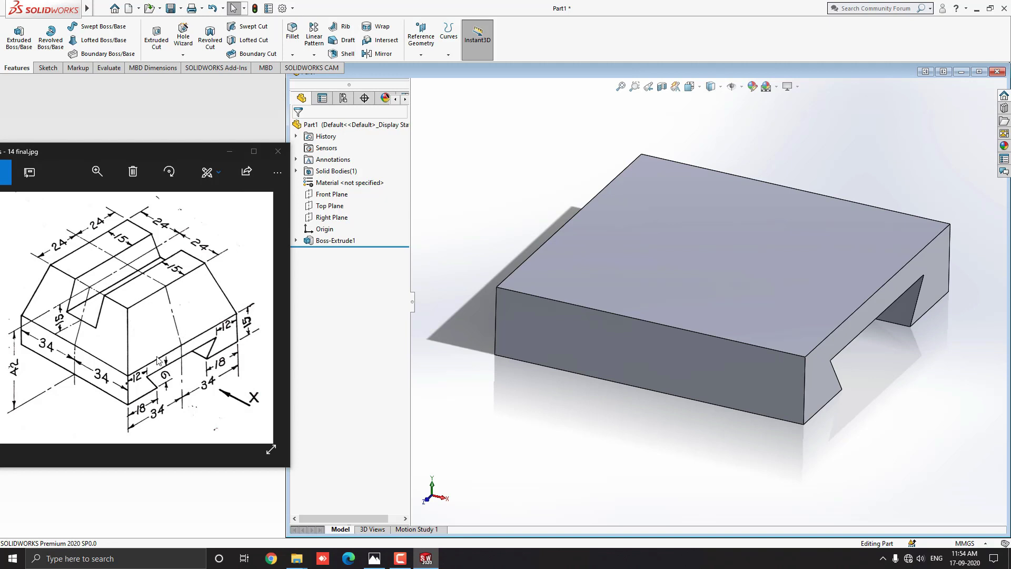
pyautogui.click(701, 272)
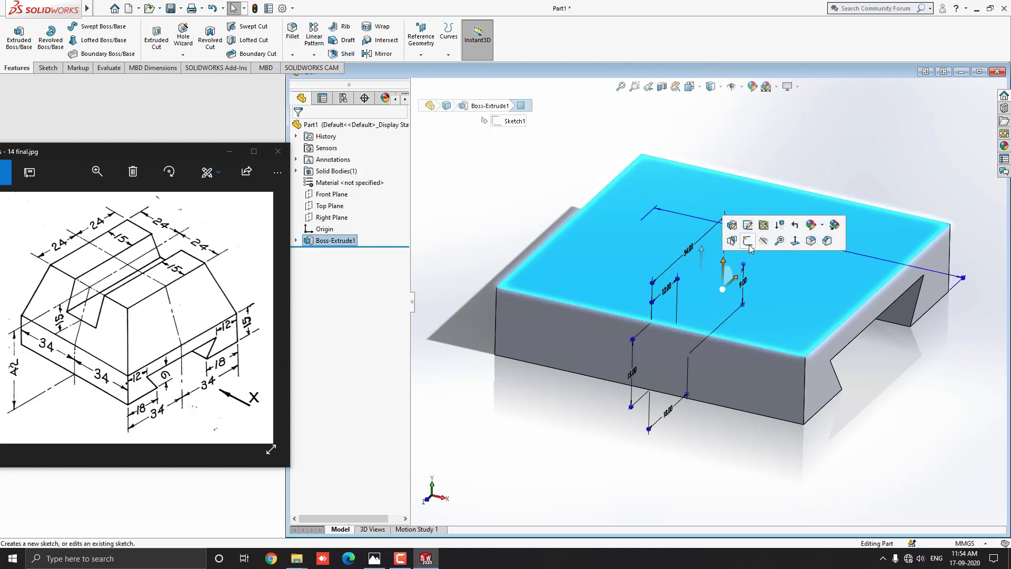
pyautogui.click(748, 225)
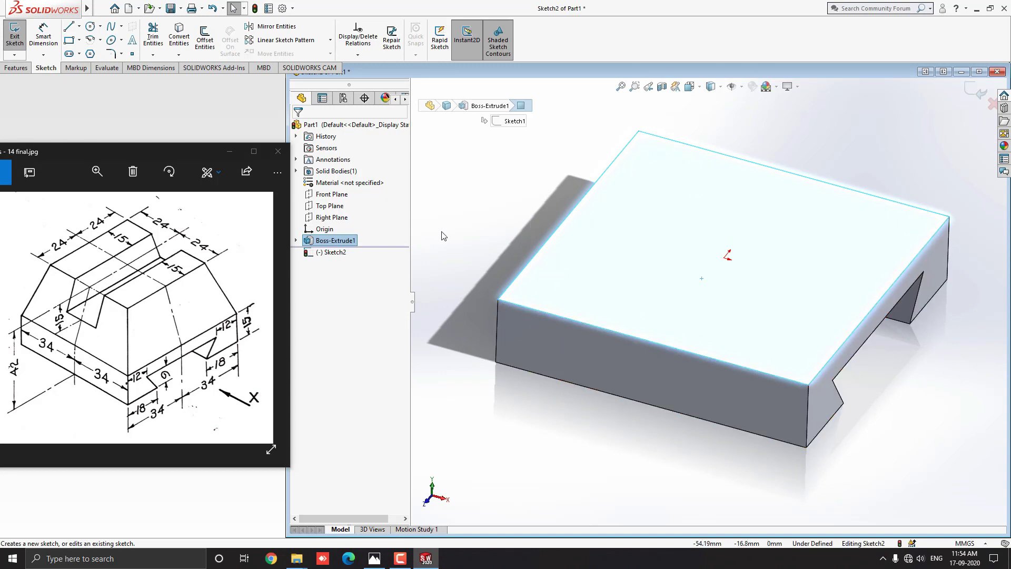
pyautogui.click(182, 37)
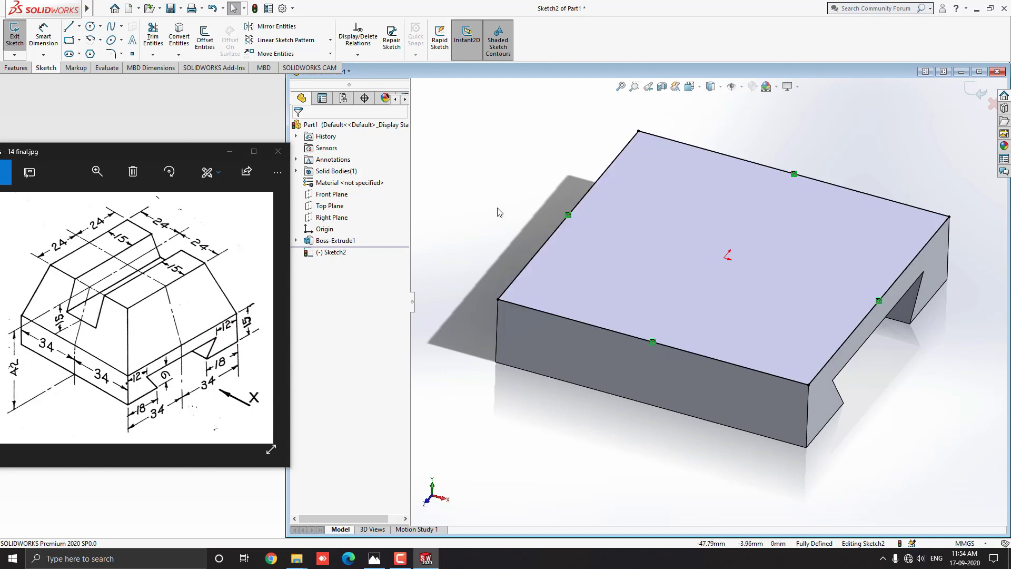
pyautogui.click(981, 98)
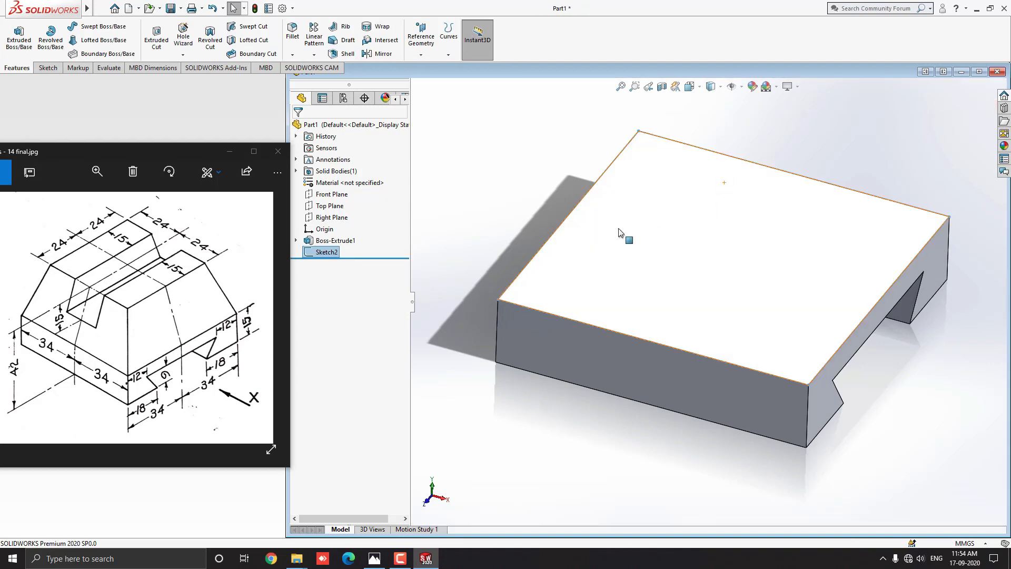
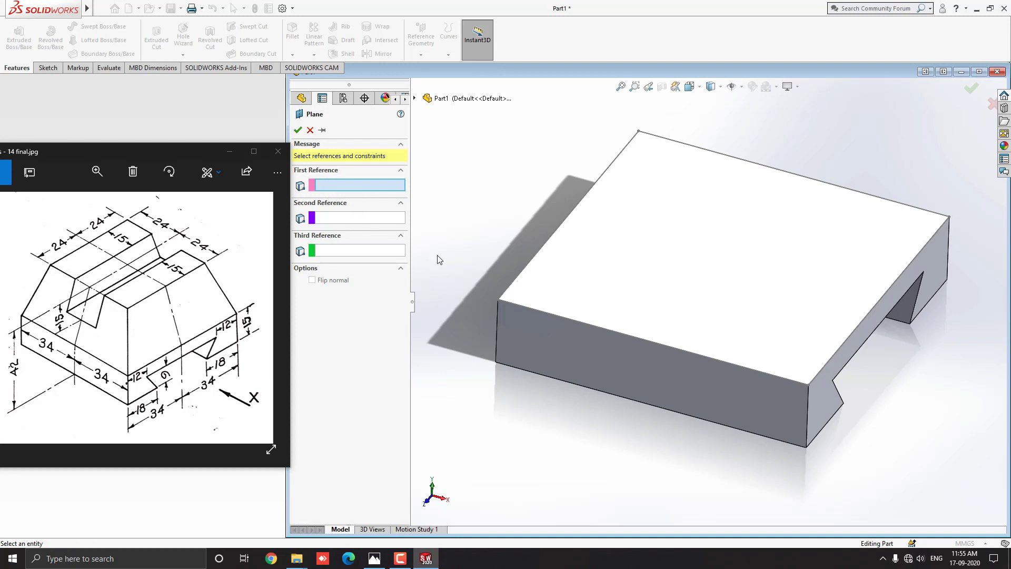
# Create a reference plane above the block, offset from the Top Plane by 42-15 (27 mm)
pyautogui.click(415, 99)
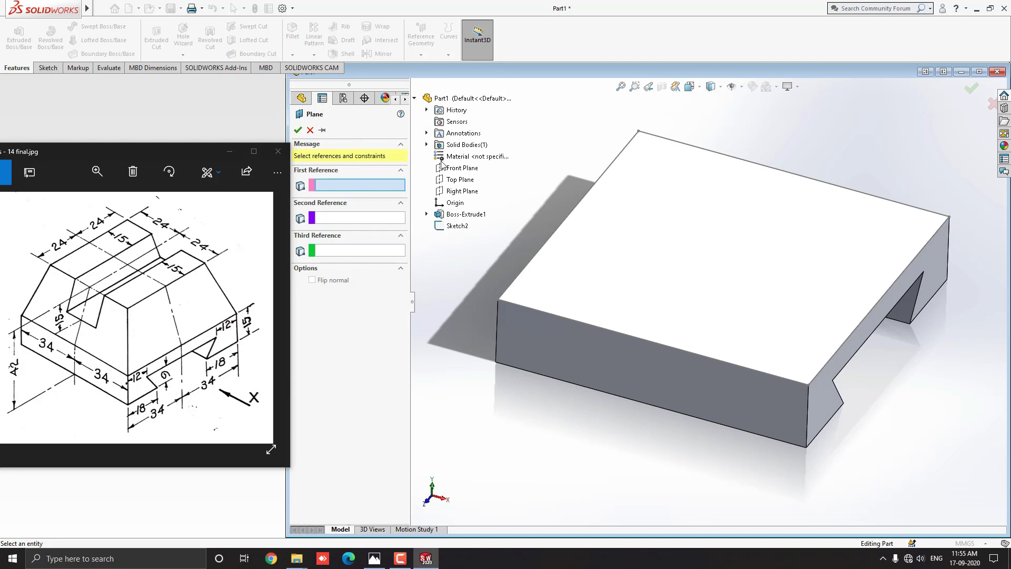
pyautogui.click(462, 181)
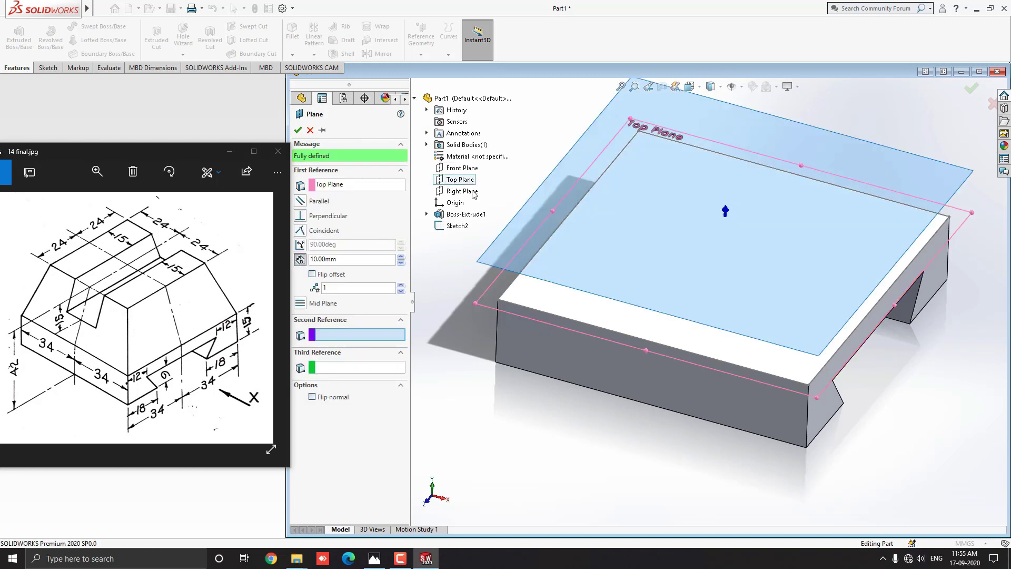
pyautogui.moveTo(779, 287); pyautogui.dragTo(742, 242, button='middle')
pyautogui.scroll(-3, 744, 241)
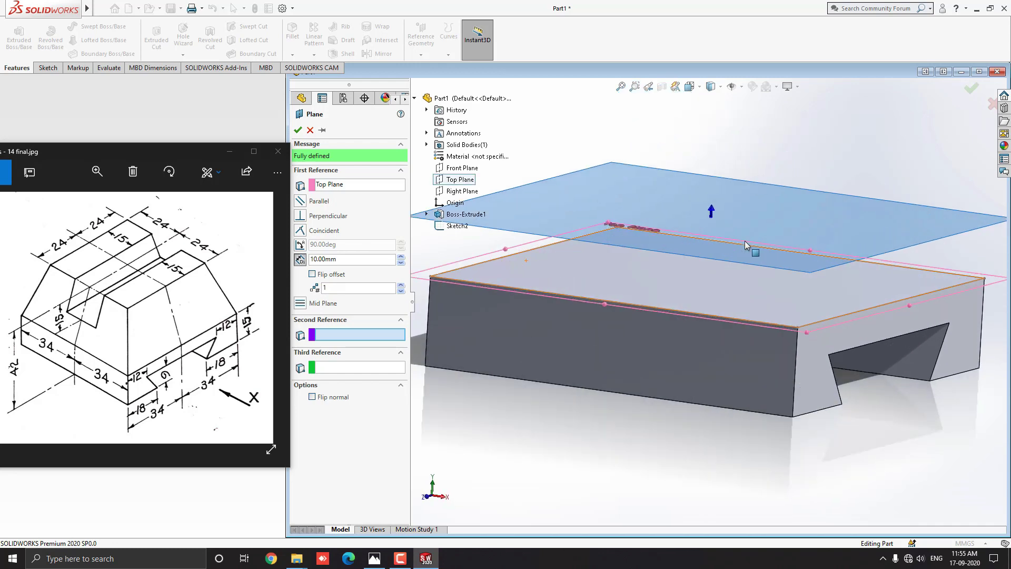
pyautogui.scroll(2, 745, 248)
pyautogui.moveTo(732, 289); pyautogui.dragTo(519, 304, button='middle')
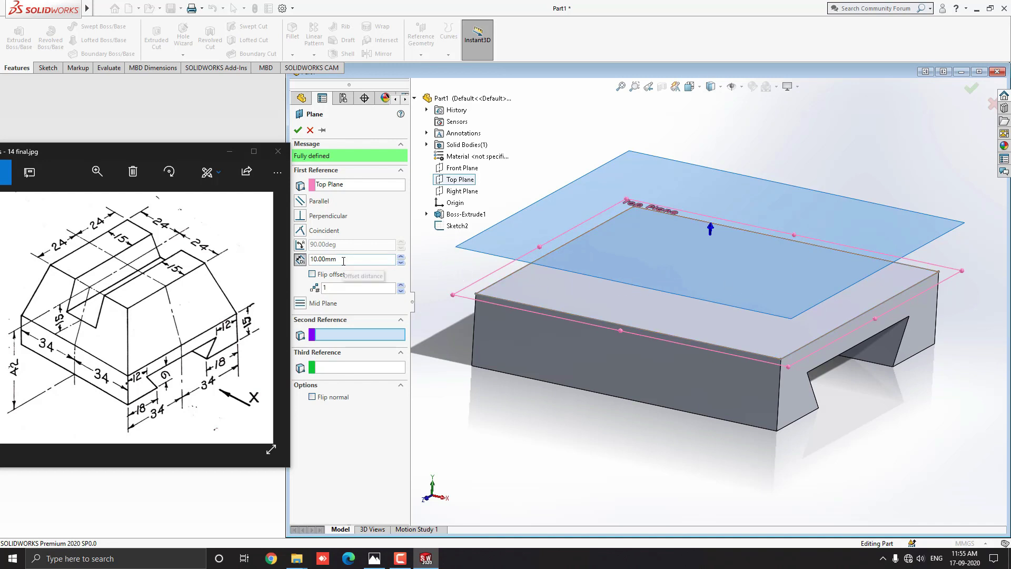
pyautogui.moveTo(343, 260); pyautogui.dragTo(310, 265)
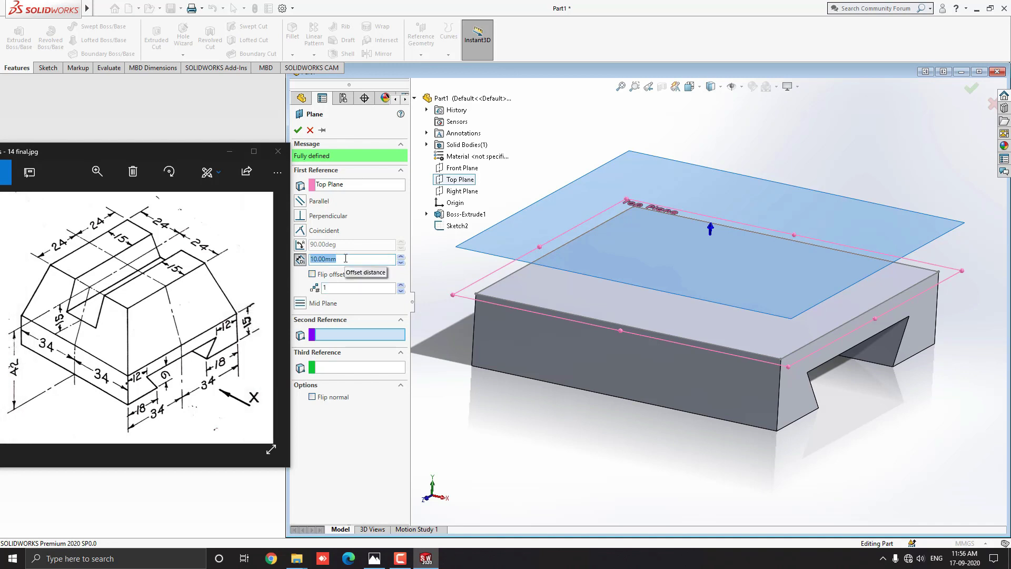
pyautogui.write('42-15')
pyautogui.press('Return')
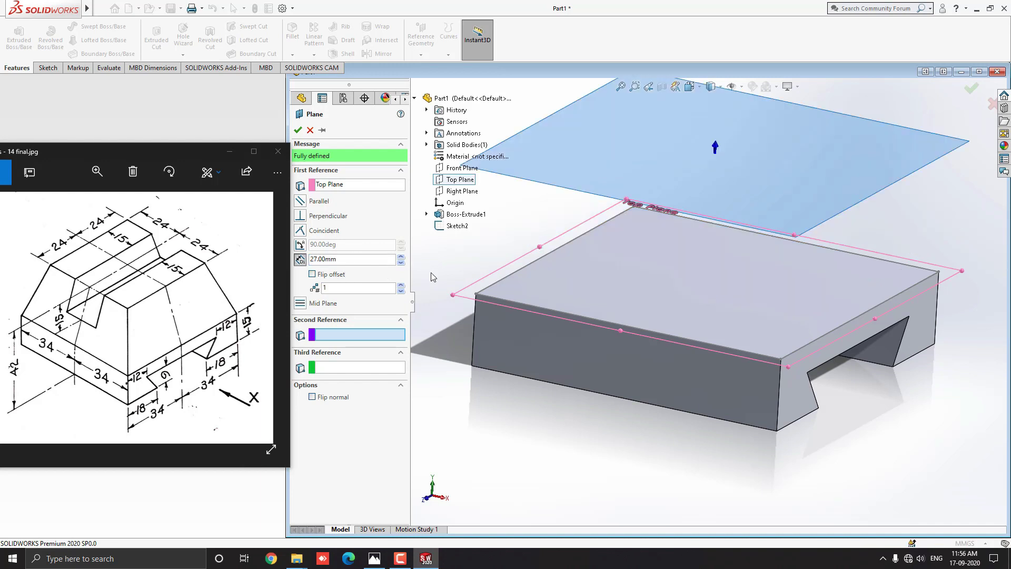
pyautogui.moveTo(350, 262); pyautogui.dragTo(308, 263)
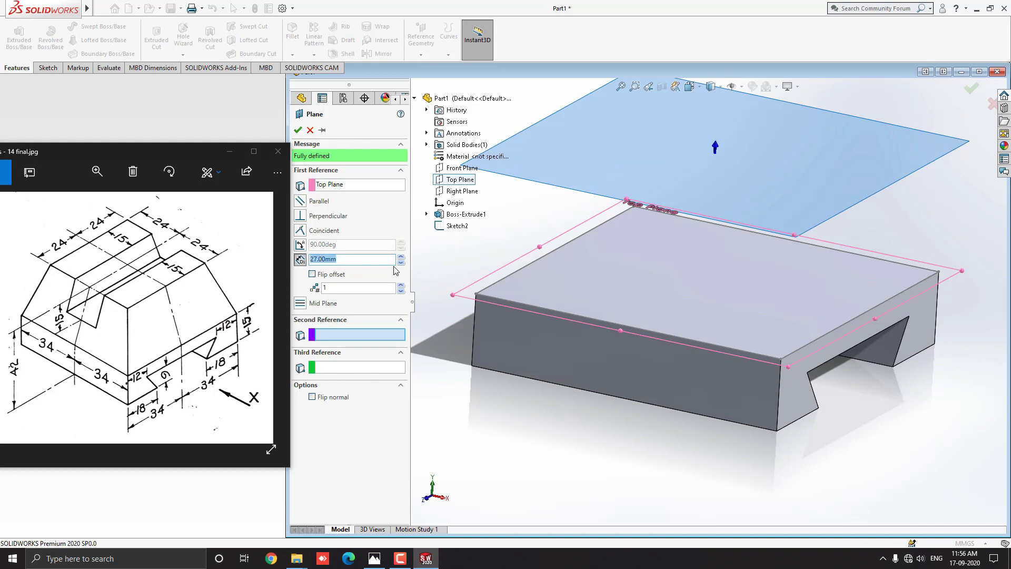
pyautogui.moveTo(583, 266); pyautogui.dragTo(658, 275, button='middle')
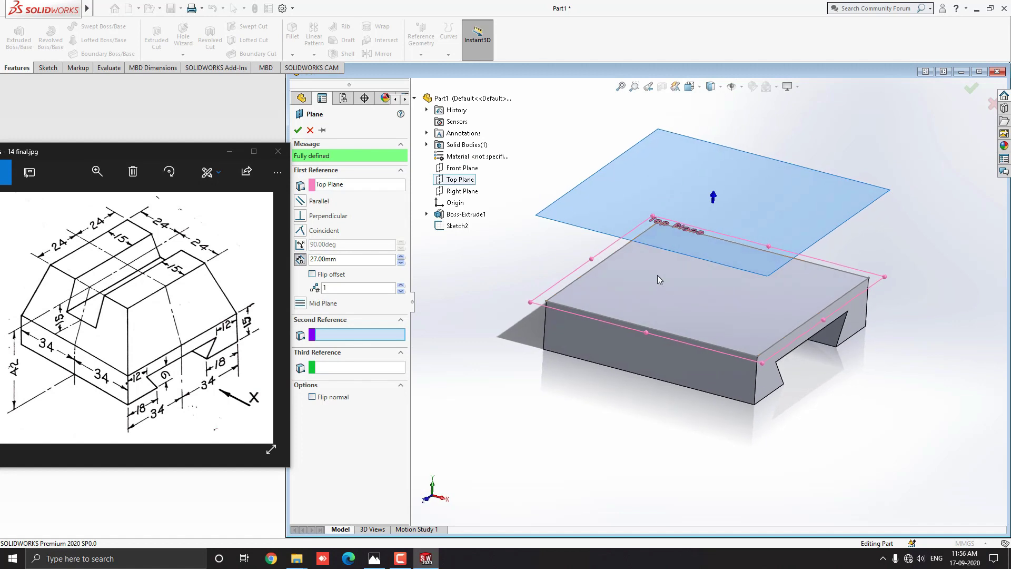
pyautogui.click(298, 130)
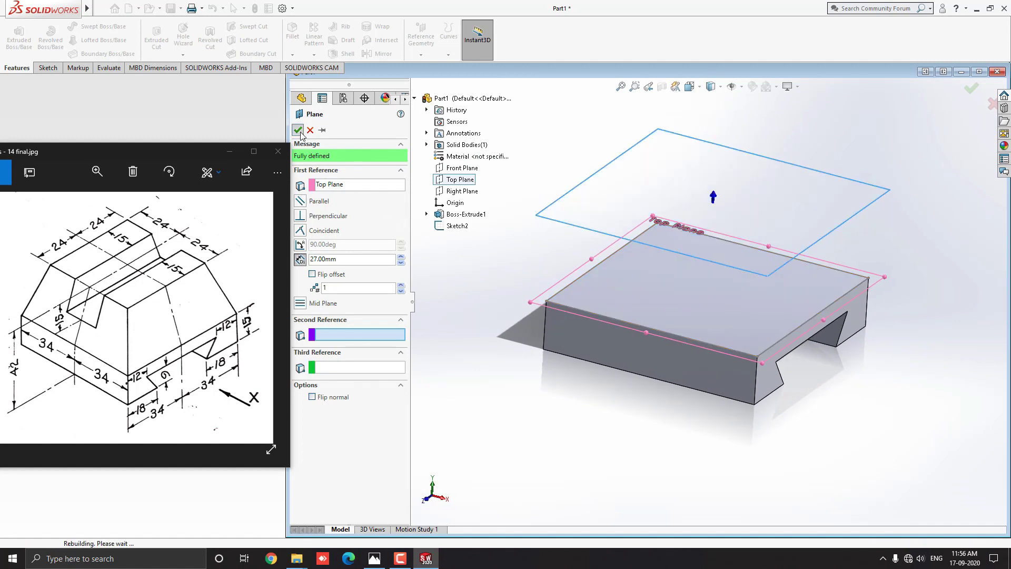
pyautogui.press('Escape')
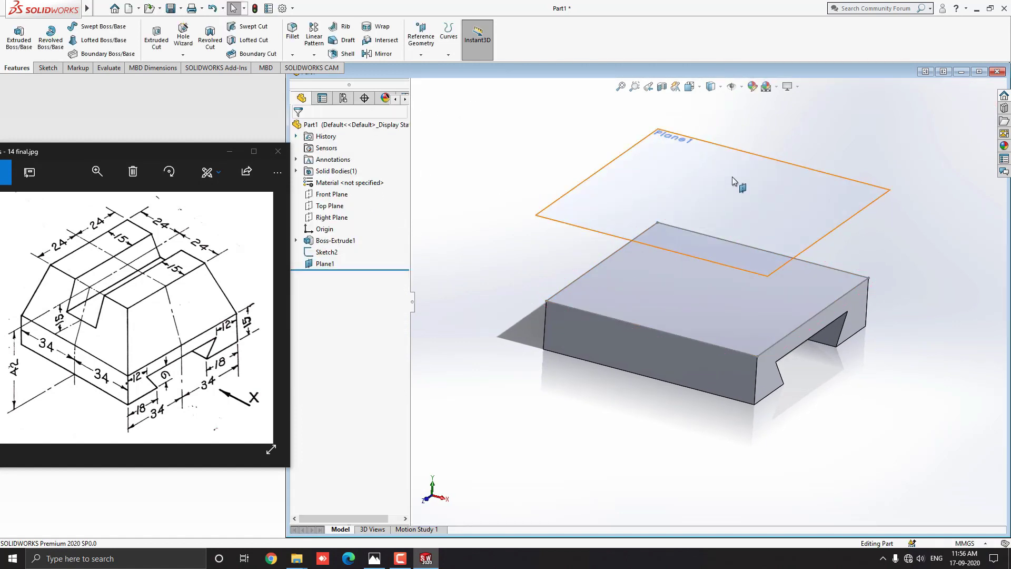
# Sketch a 48 mm by 48 mm center rectangle at the origin on the reference plane above the block, and exit the sketch
pyautogui.moveTo(739, 185); pyautogui.dragTo(736, 195, button='middle')
pyautogui.scroll(-3, 734, 210)
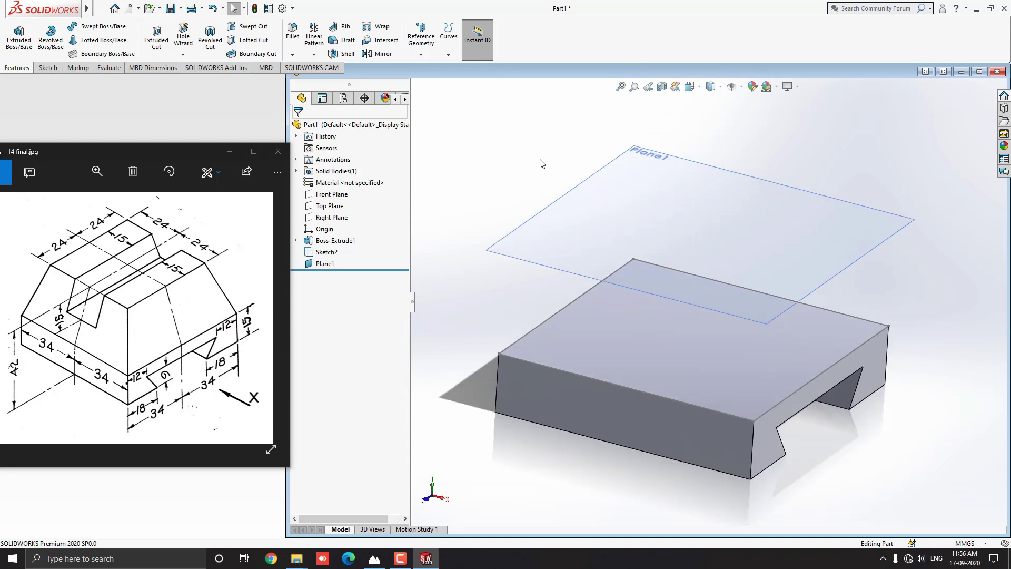
pyautogui.click(636, 192)
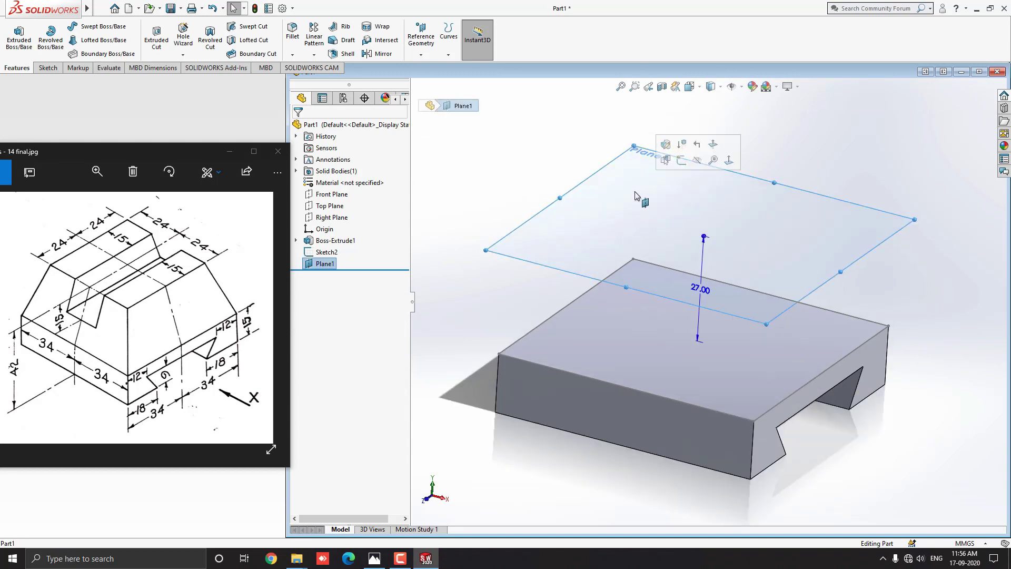
pyautogui.click(684, 161)
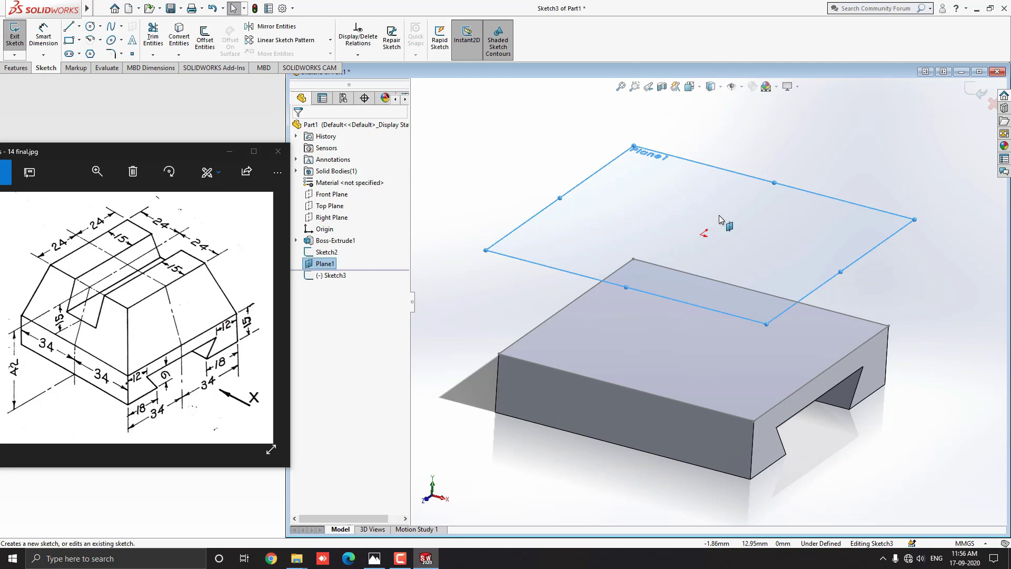
pyautogui.hotkey('ctrl', '8')
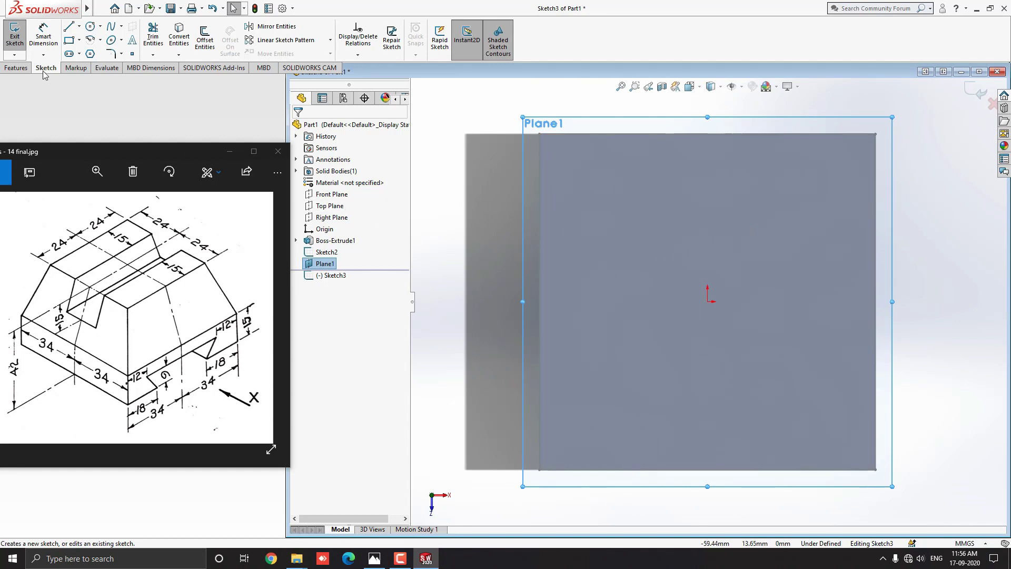
pyautogui.click(80, 41)
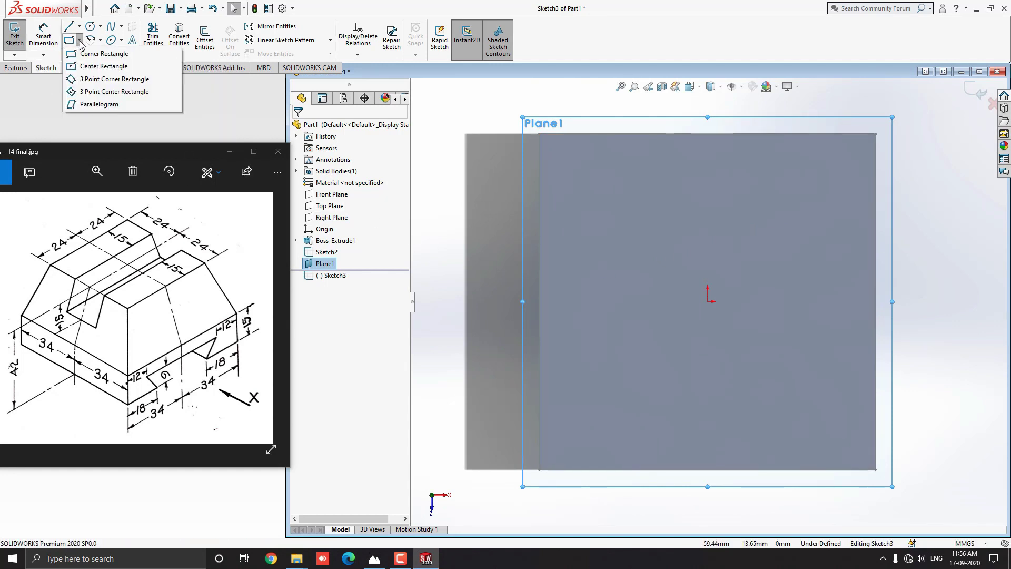
pyautogui.click(118, 66)
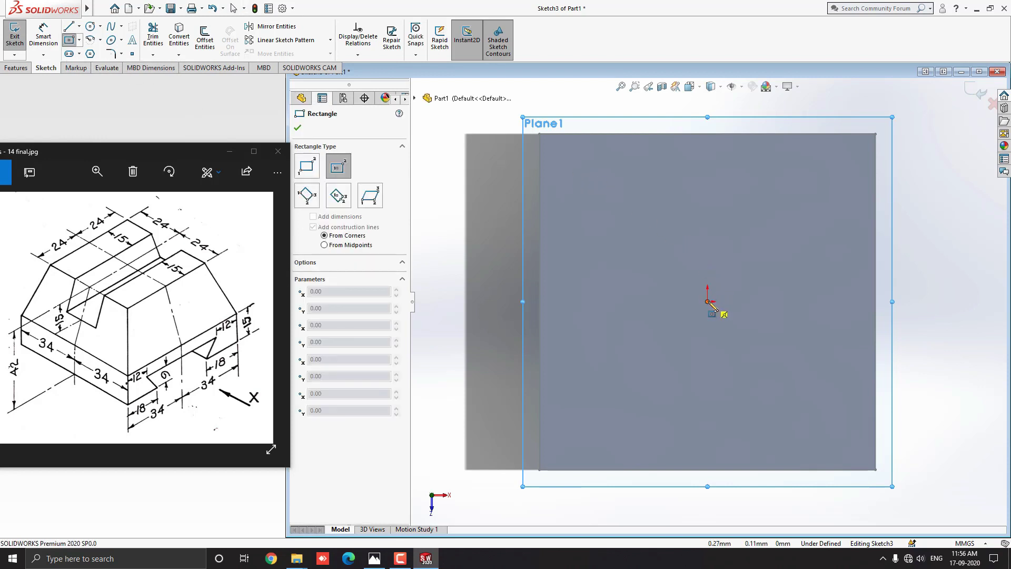
pyautogui.moveTo(707, 302)
pyautogui.mouseDown()
pyautogui.moveTo(716, 279)
pyautogui.moveTo(793, 206)
pyautogui.mouseUp()
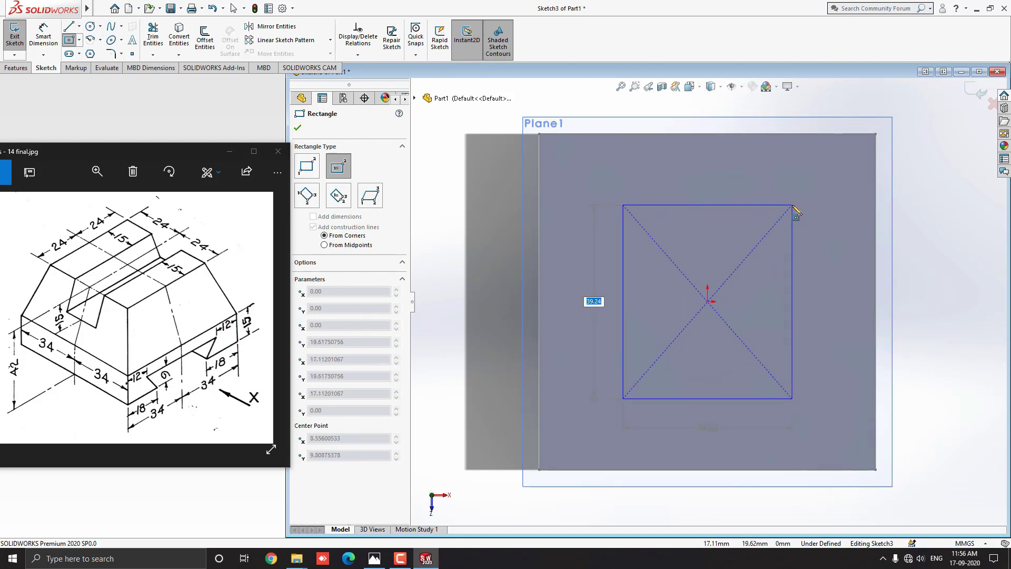
pyautogui.write('48')
pyautogui.press('Return')
pyautogui.write('48')
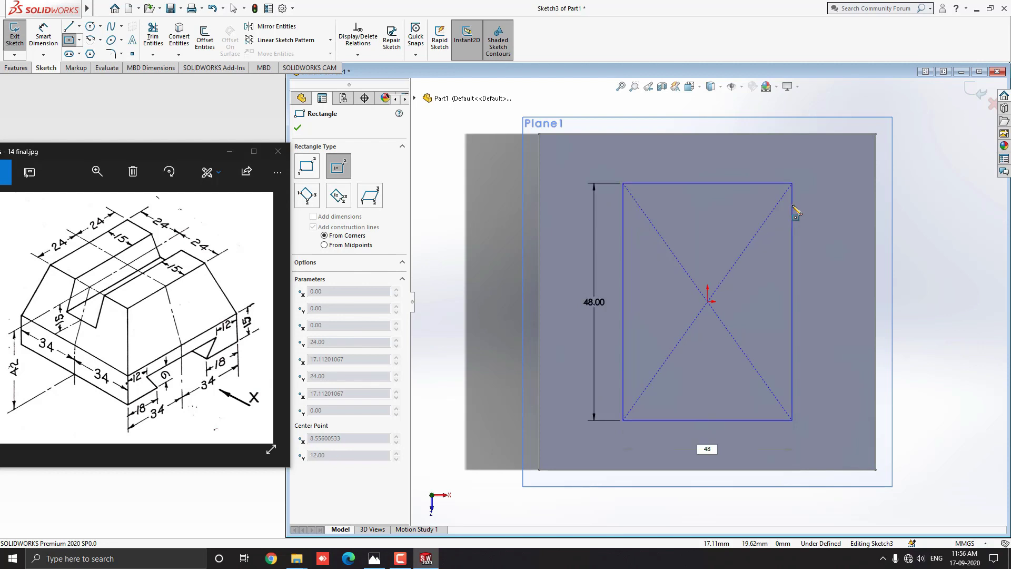
pyautogui.press('Return')
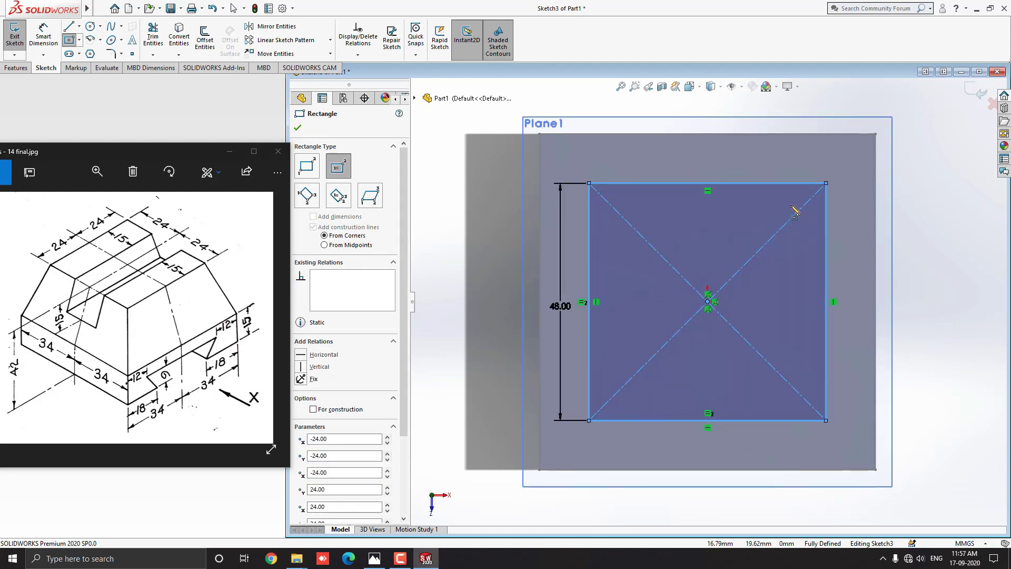
pyautogui.press('Escape')
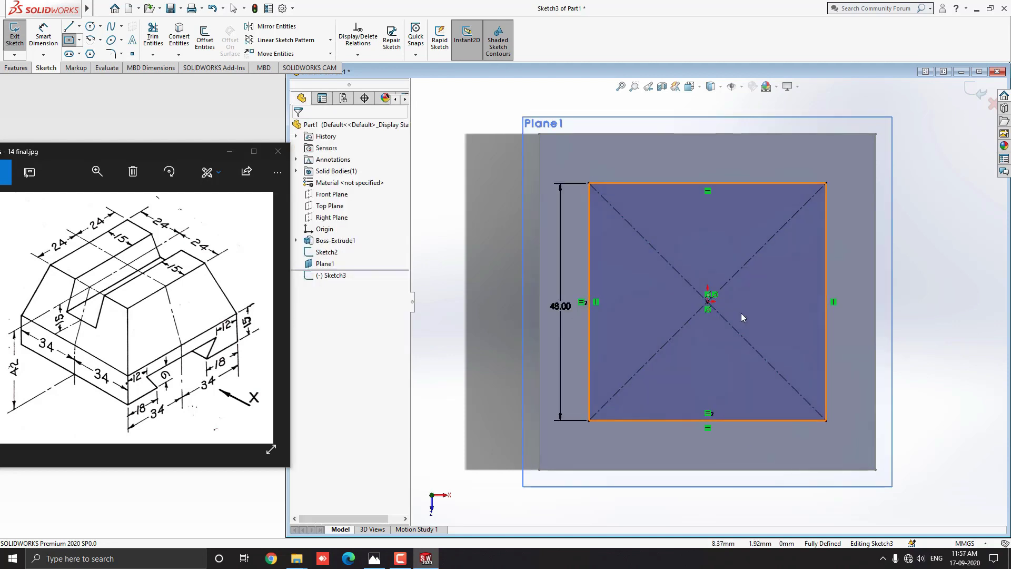
pyautogui.scroll(2, 737, 390)
pyautogui.moveTo(735, 410)
pyautogui.mouseDown(button='middle')
pyautogui.moveTo(731, 290)
pyautogui.moveTo(704, 225)
pyautogui.moveTo(696, 232)
pyautogui.moveTo(704, 295)
pyautogui.moveTo(735, 244)
pyautogui.moveTo(723, 285)
pyautogui.moveTo(718, 278)
pyautogui.moveTo(727, 291)
pyautogui.moveTo(722, 282)
pyautogui.mouseUp(button='middle')
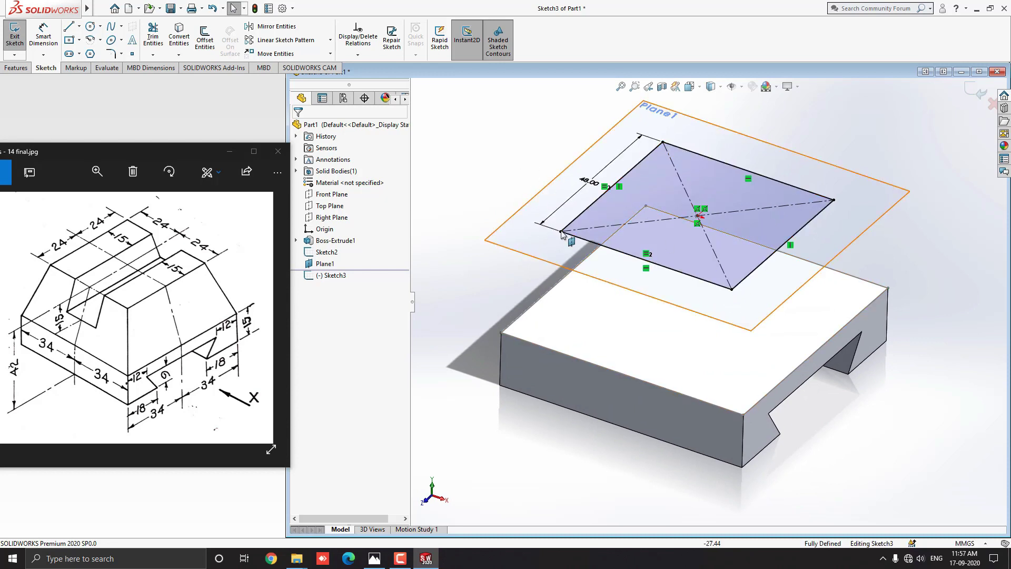
pyautogui.click(980, 93)
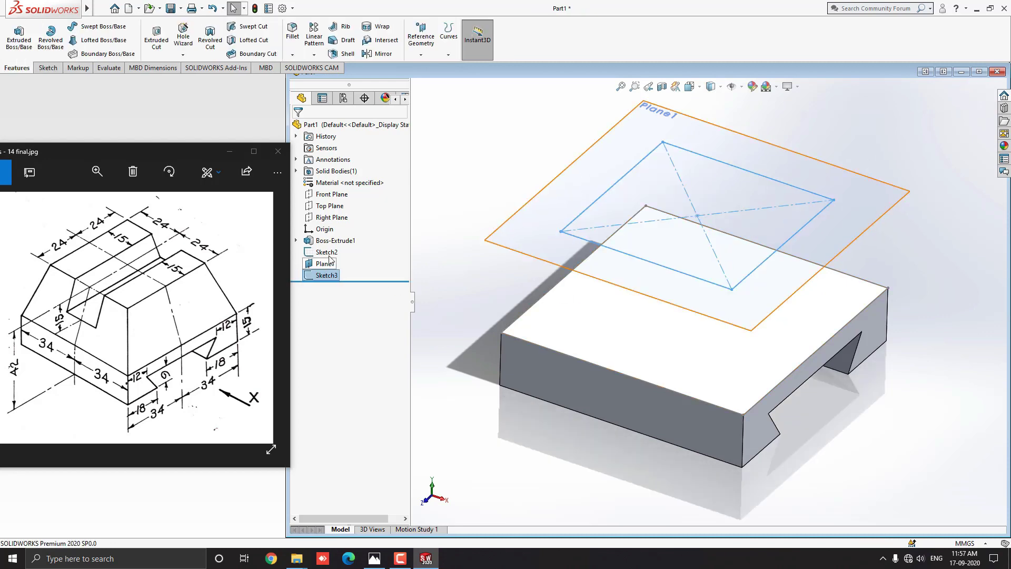
# Create a lofted boss between the 48 mm square and the sketch on the block's top face, with merged result
pyautogui.click(327, 275)
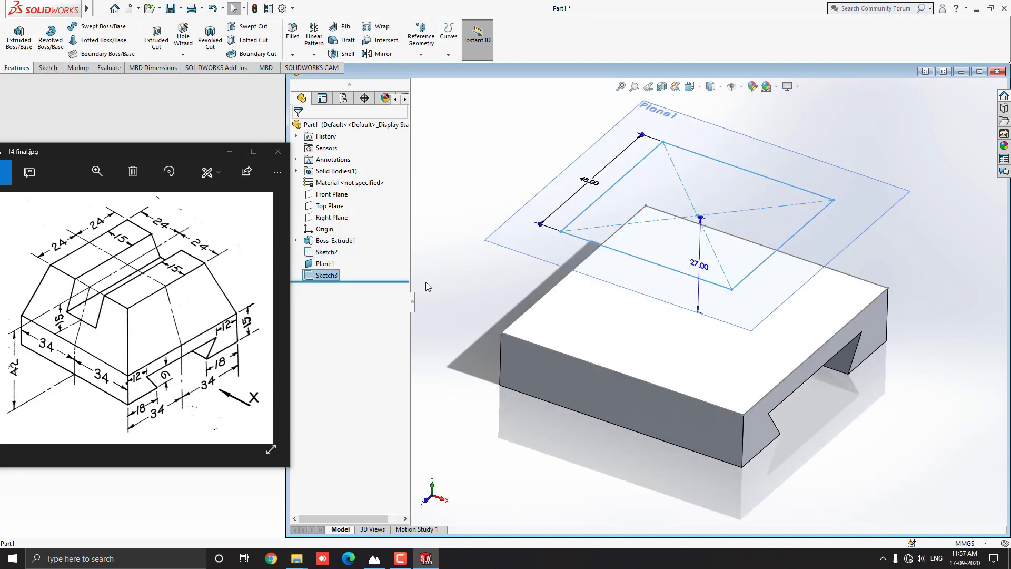
pyautogui.click(466, 277)
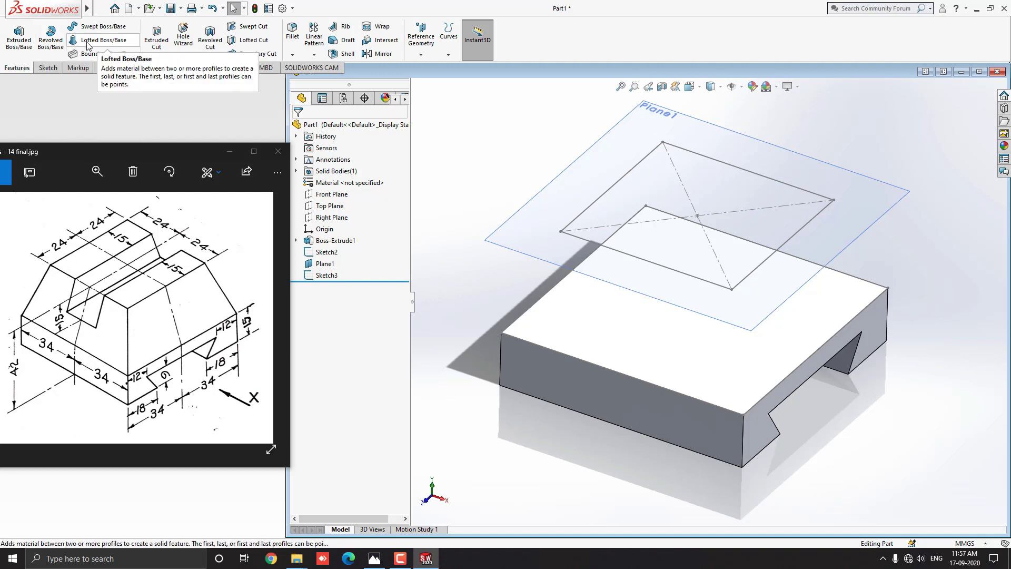
pyautogui.click(110, 44)
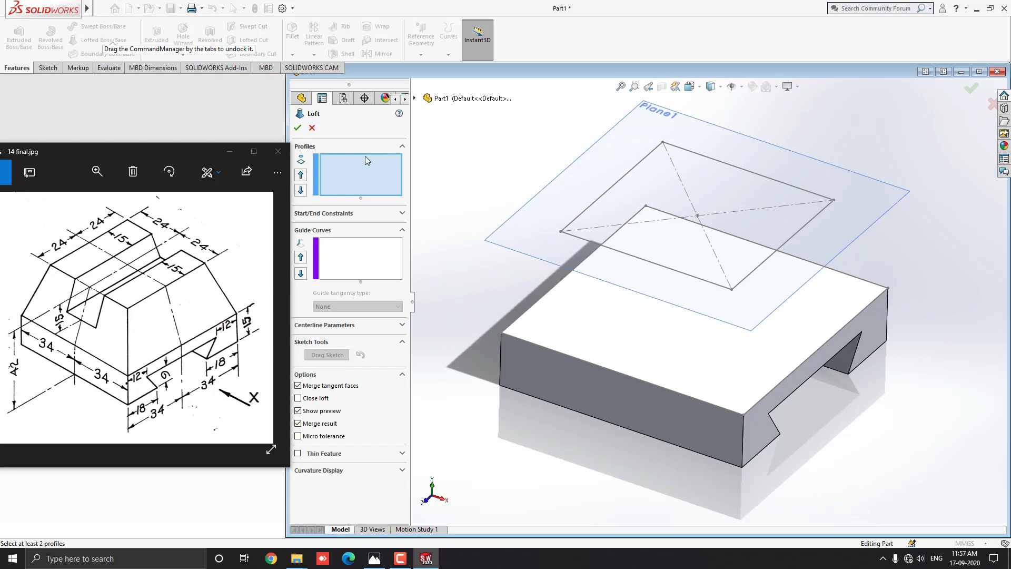
pyautogui.click(341, 163)
pyautogui.click(590, 206)
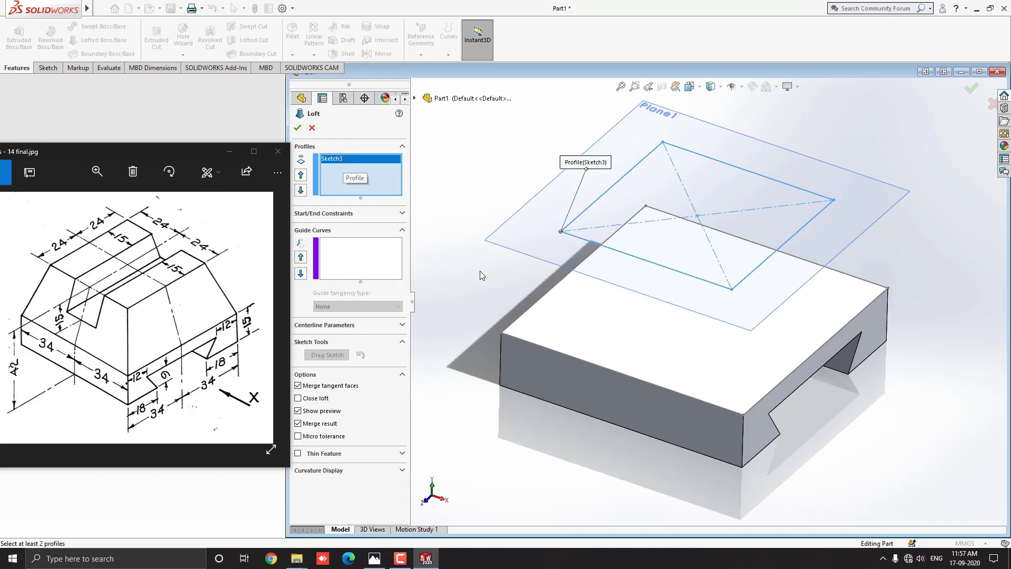
pyautogui.click(521, 315)
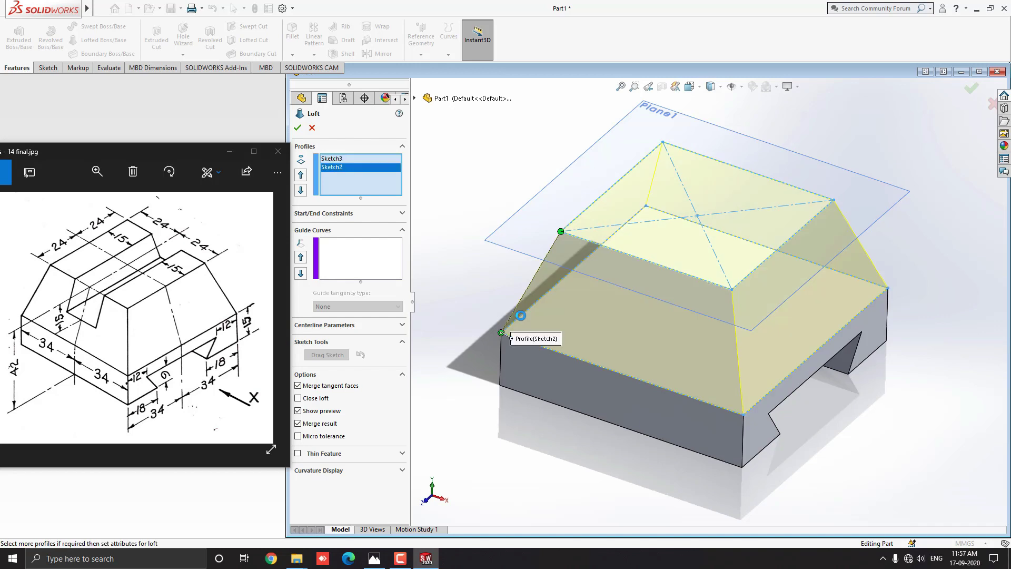
pyautogui.moveTo(524, 368); pyautogui.dragTo(493, 289, button='middle')
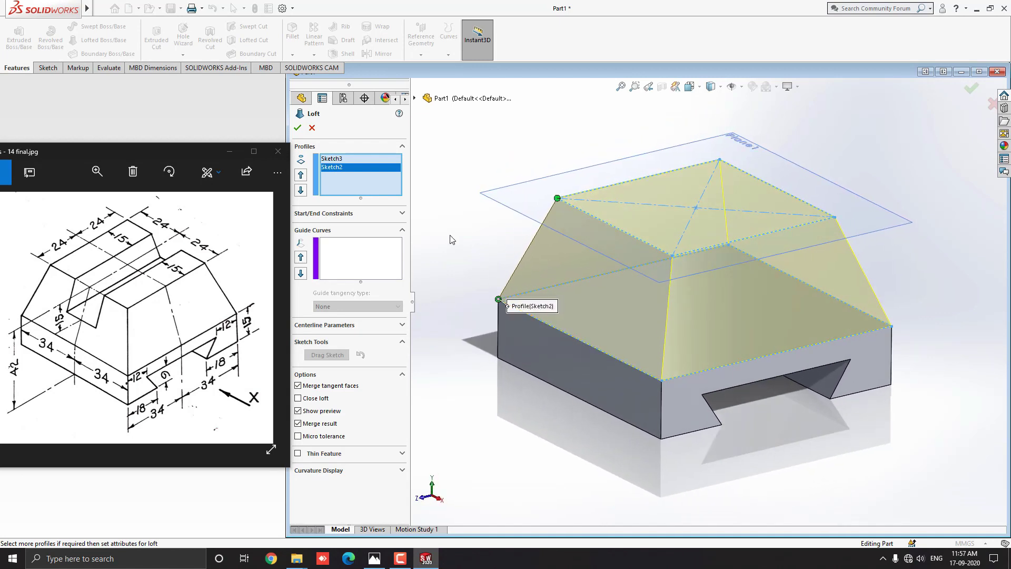
pyautogui.click(298, 128)
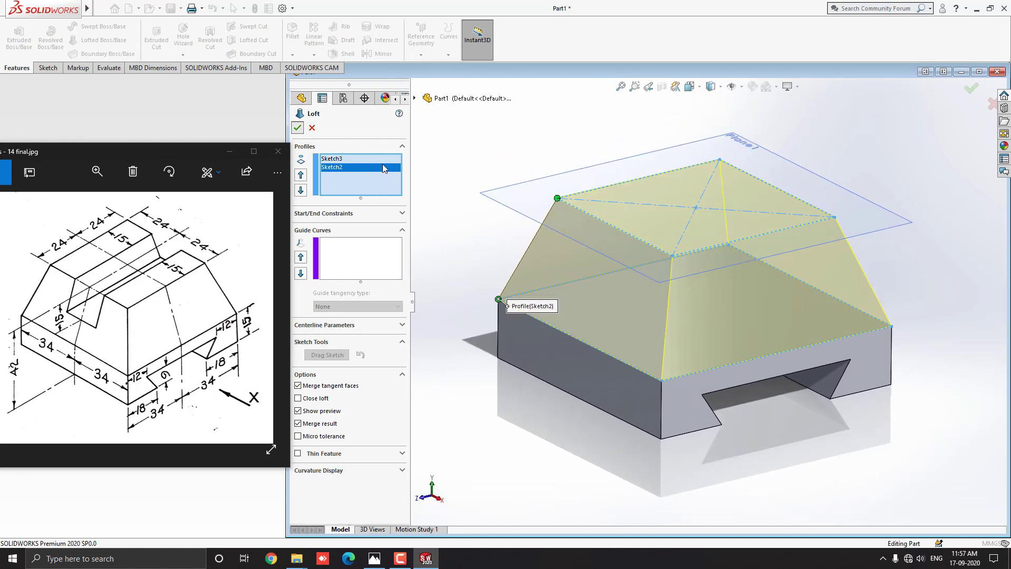
# Hide the display of reference planes in the model view
pyautogui.moveTo(707, 305); pyautogui.dragTo(732, 265, button='middle')
pyautogui.scroll(-1, 735, 269)
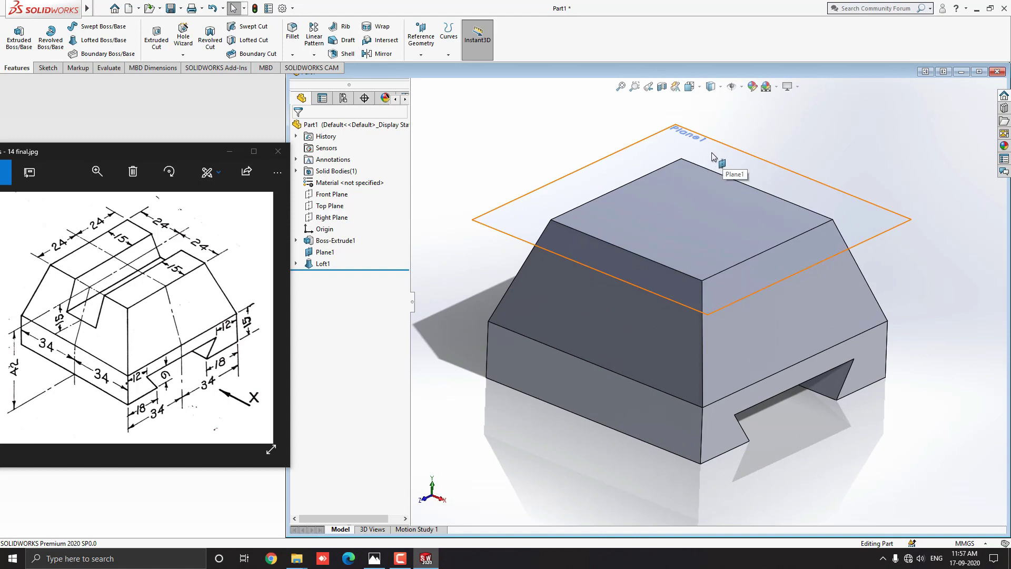
pyautogui.click(742, 87)
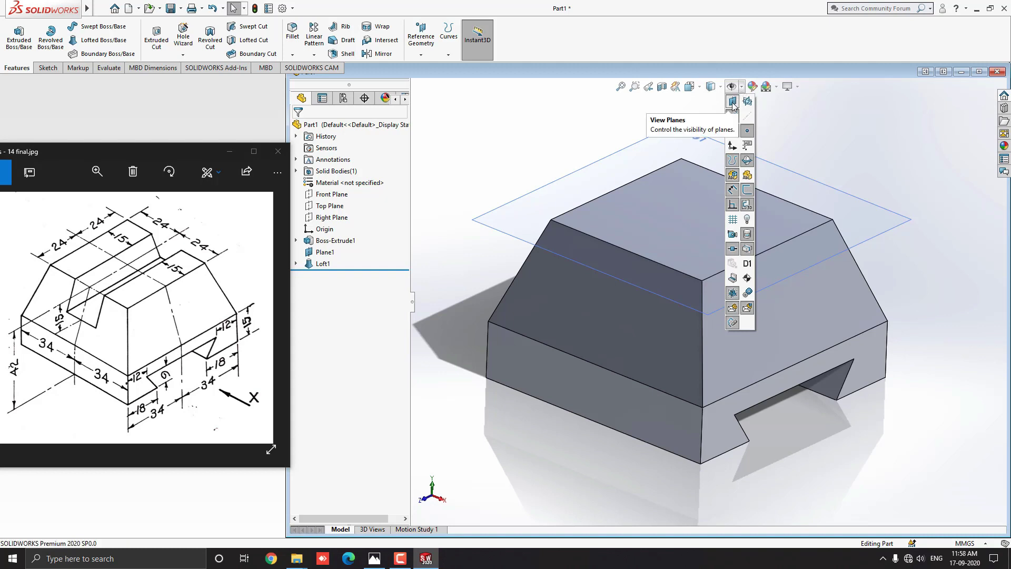
pyautogui.click(733, 104)
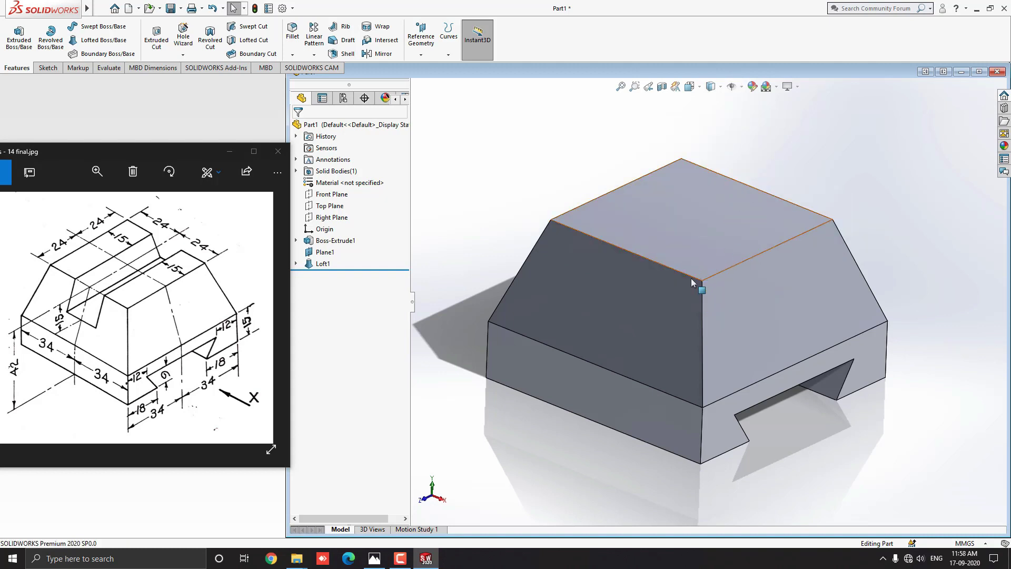
# Sketch a corner rectangle on the Front Plane, starting on the loft's top edge, 15 mm deep and 18 mm wide
pyautogui.moveTo(678, 298)
pyautogui.mouseDown(button='middle')
pyautogui.moveTo(669, 299)
pyautogui.moveTo(685, 301)
pyautogui.mouseUp(button='middle')
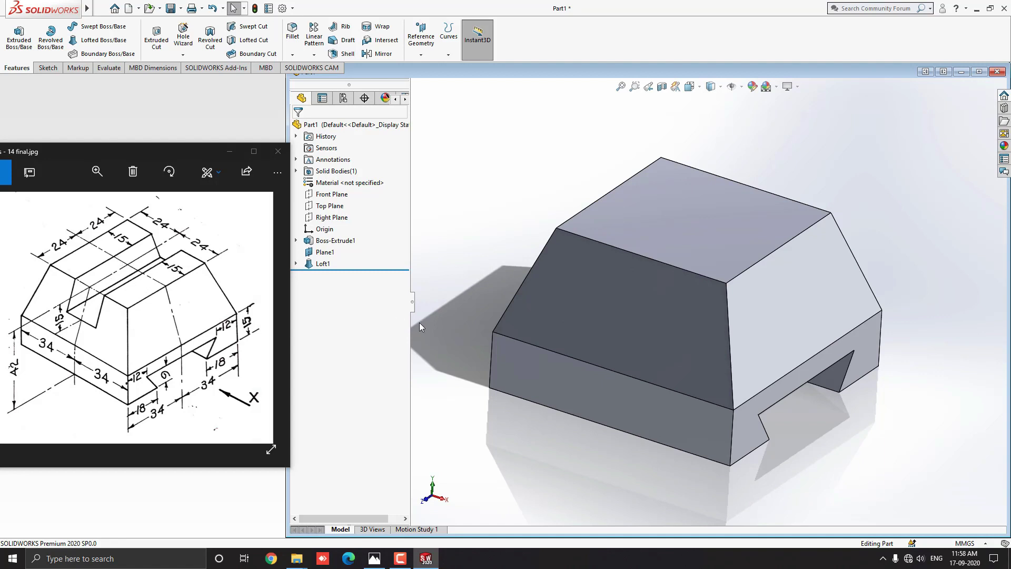
pyautogui.click(338, 196)
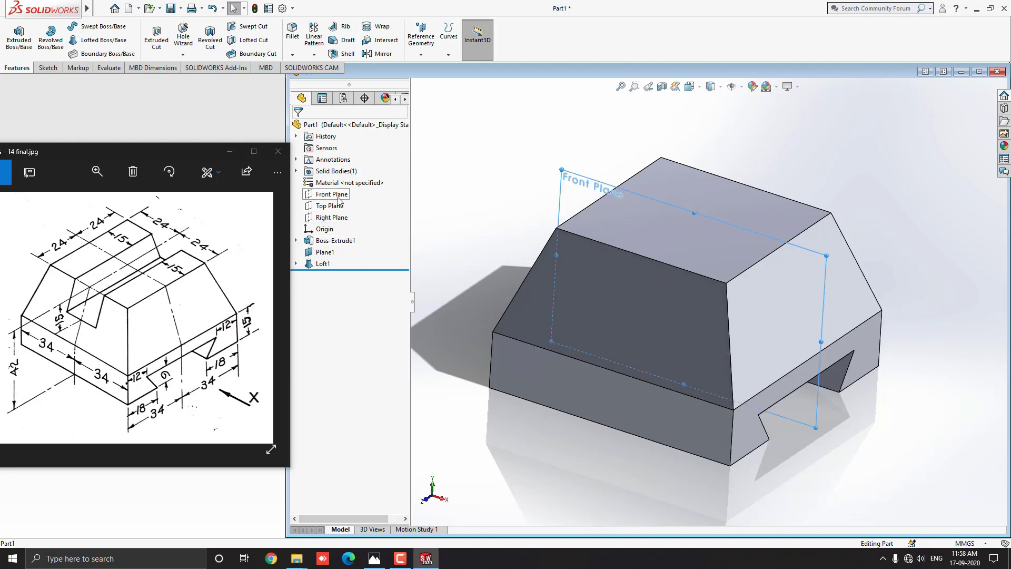
pyautogui.click(351, 185)
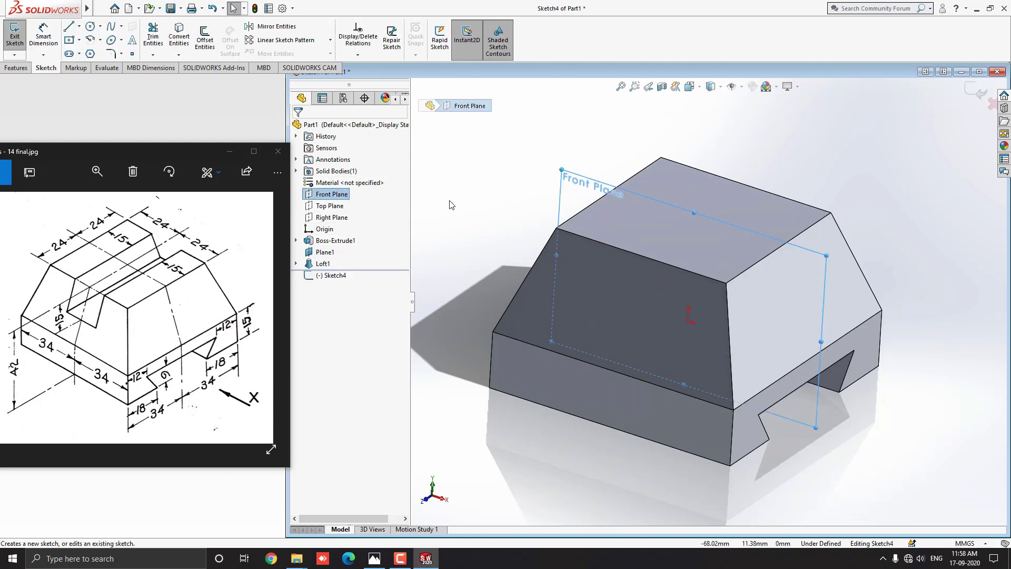
pyautogui.hotkey('ctrl', '8')
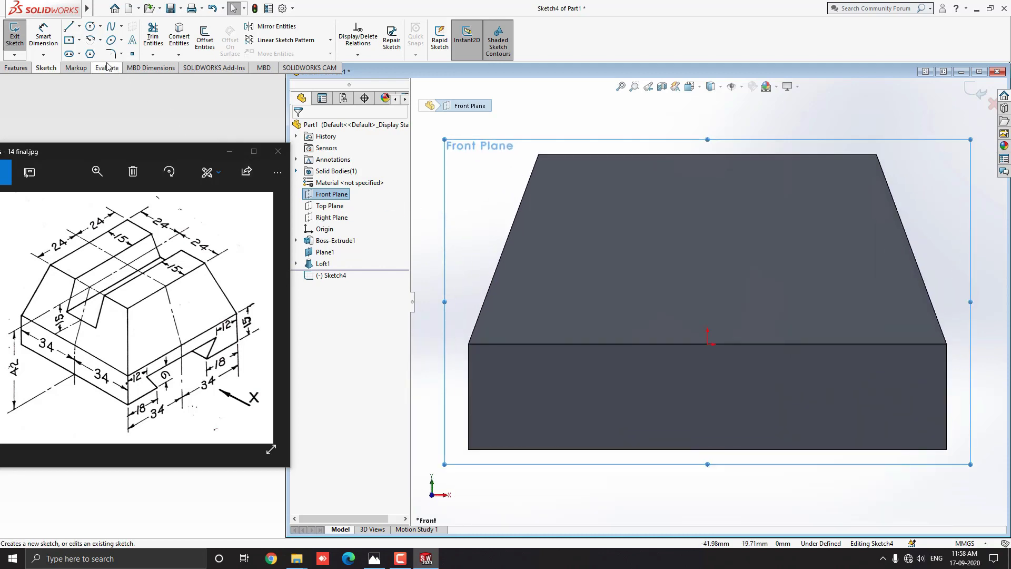
pyautogui.click(79, 40)
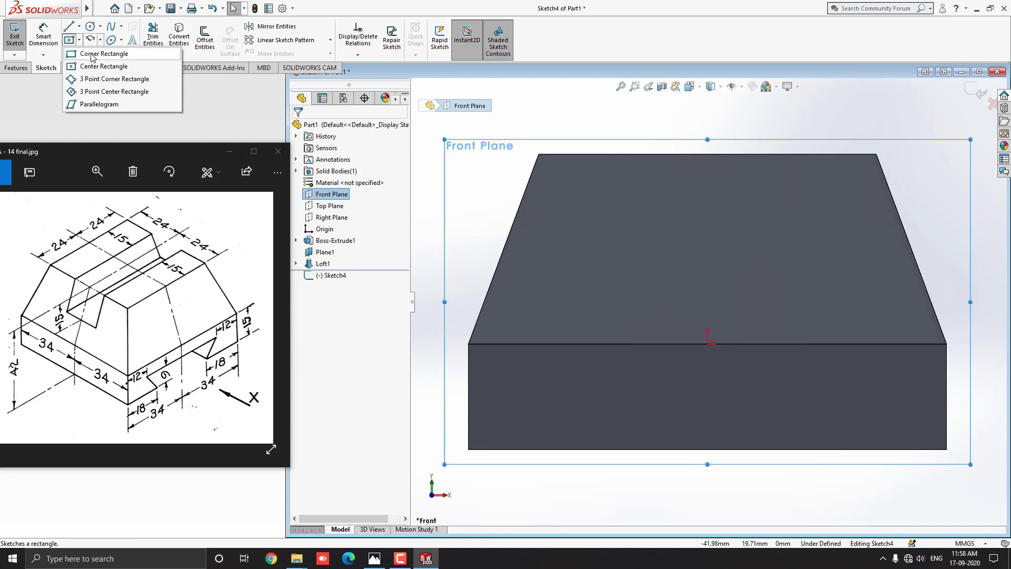
pyautogui.click(92, 55)
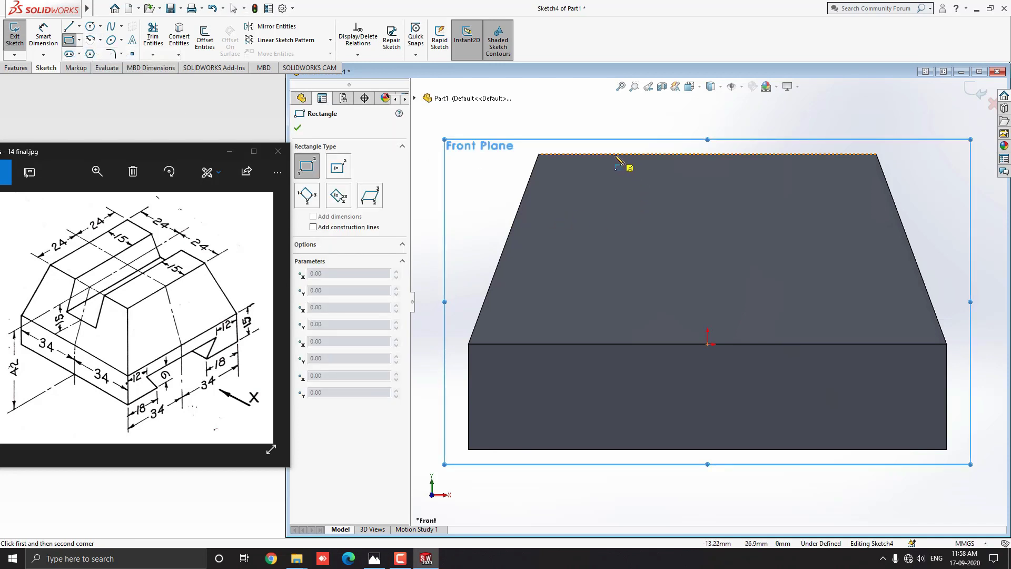
pyautogui.click(615, 155)
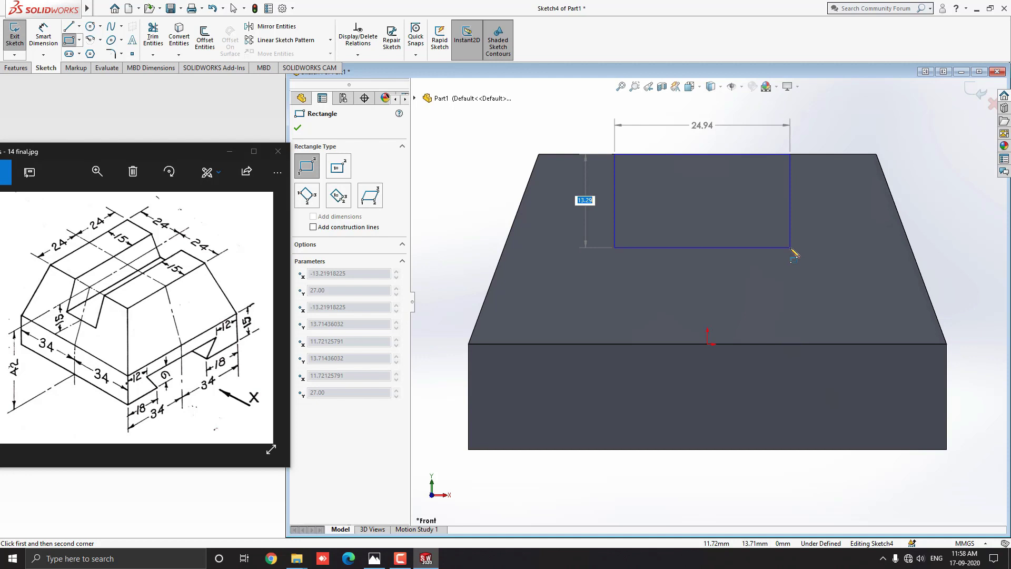
pyautogui.write('15')
pyautogui.press('Return')
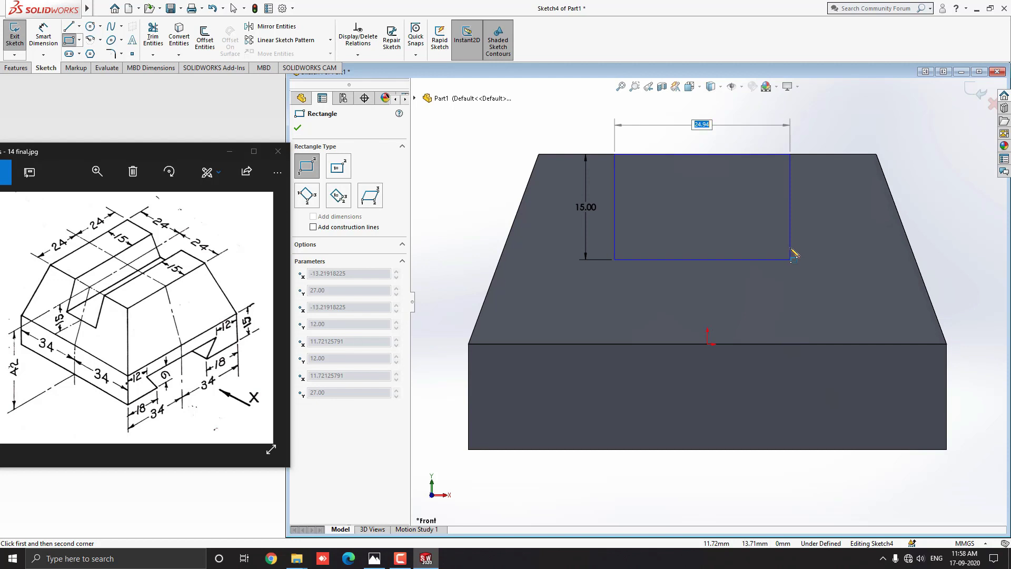
pyautogui.write('18')
pyautogui.press('Return')
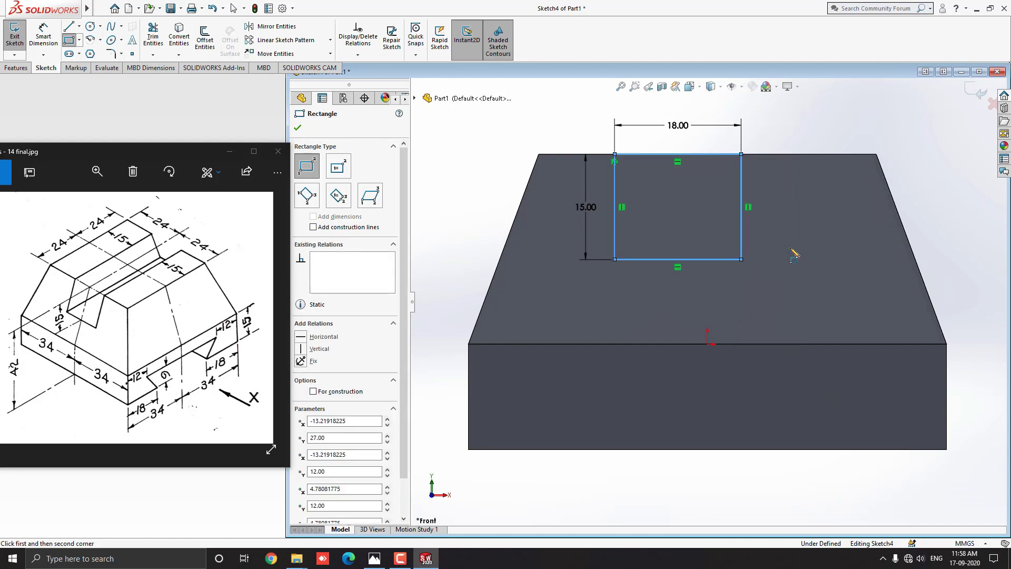
pyautogui.press('Escape')
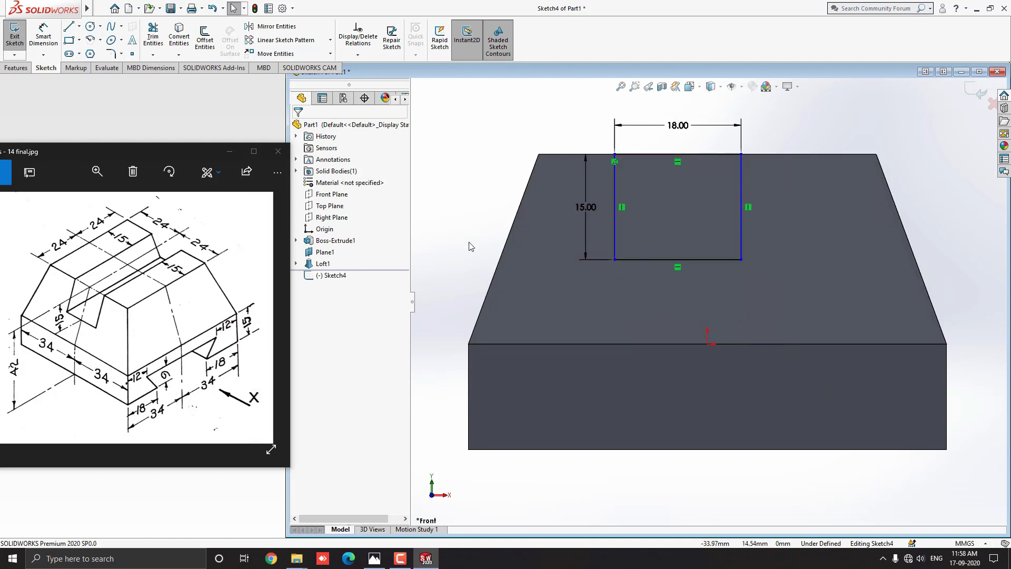
# Dimension the groove rectangle's left side 15 mm from the left end of the loft's top edge
pyautogui.click(45, 46)
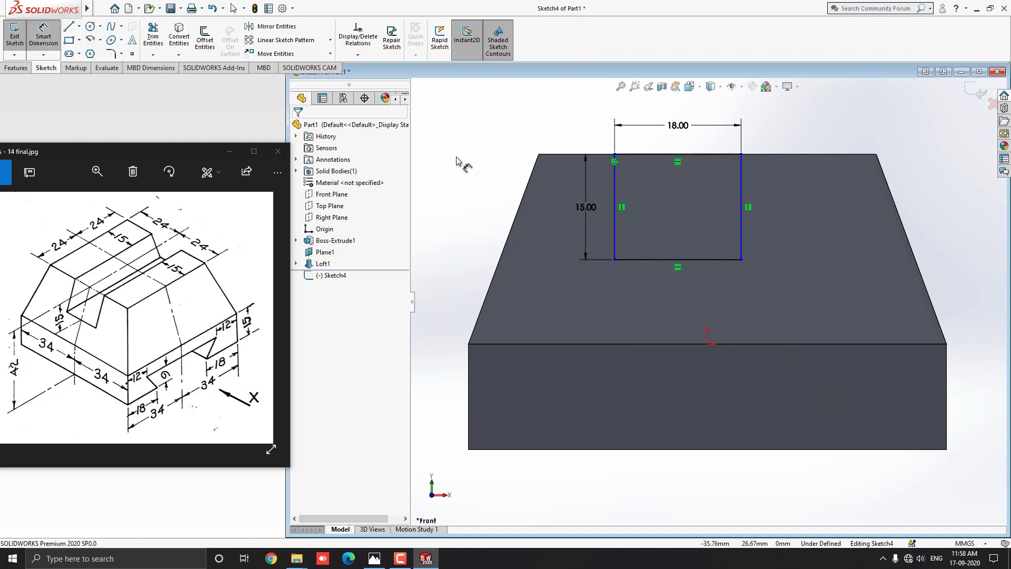
pyautogui.click(540, 155)
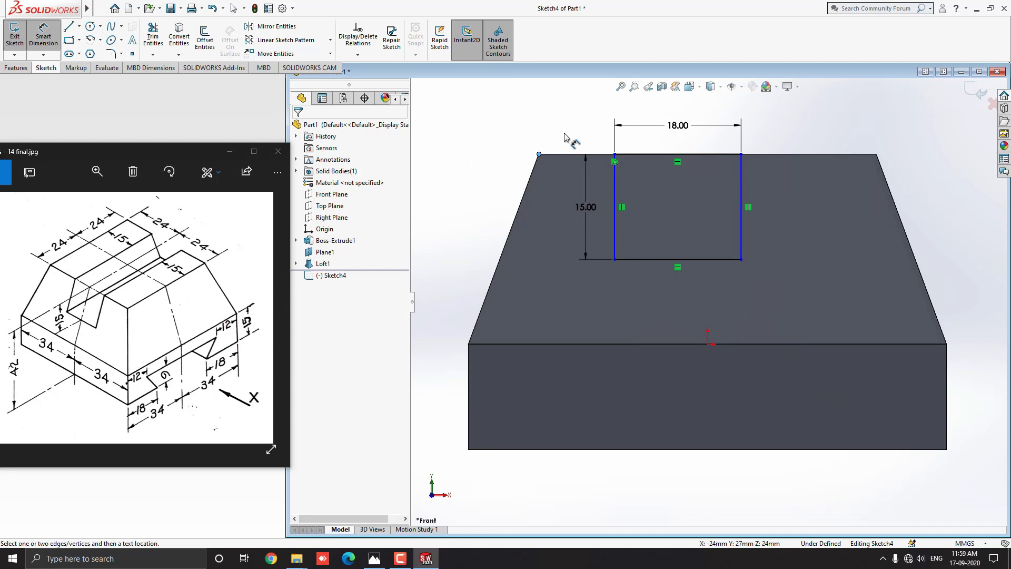
pyautogui.click(615, 191)
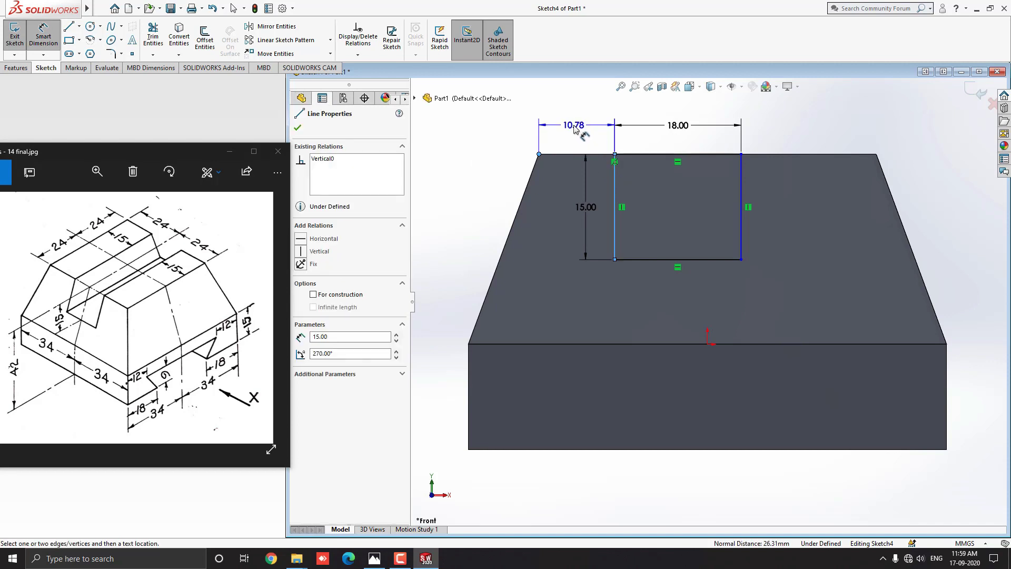
pyautogui.click(574, 129)
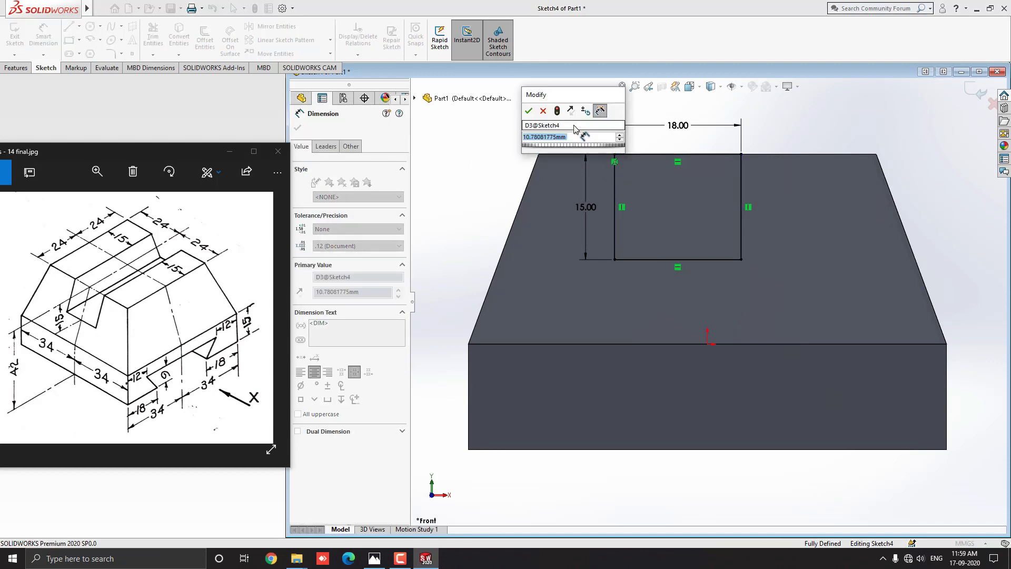
pyautogui.write('15')
pyautogui.press('Return')
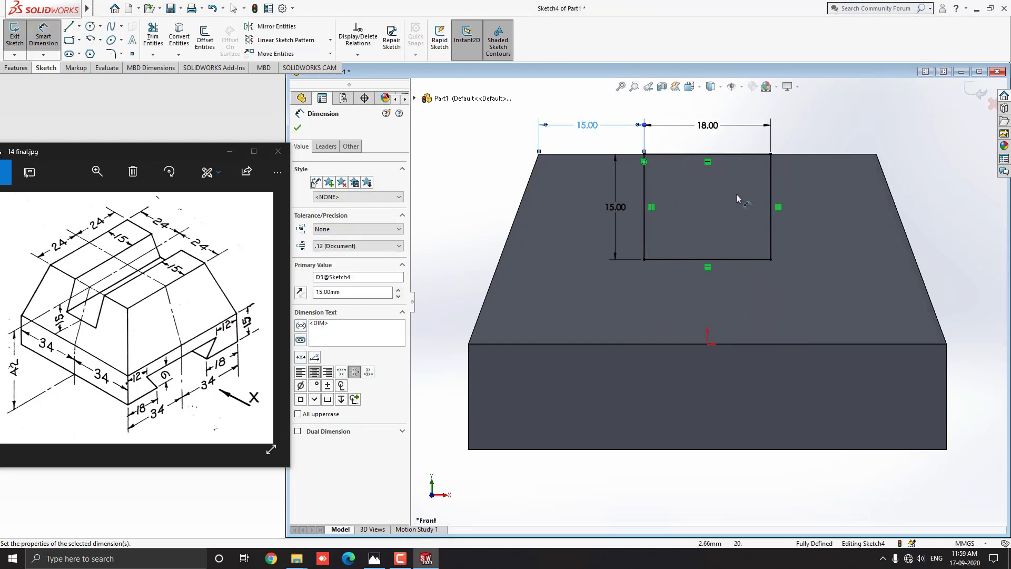
# Add a driven dimension from the groove rectangle's right side to the right end of the loft's top edge
pyautogui.click(772, 201)
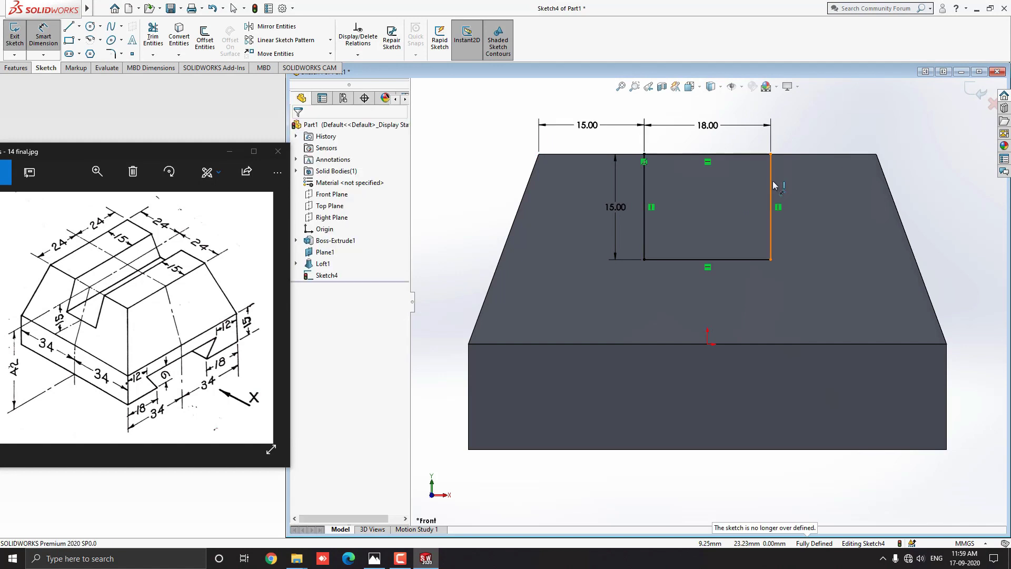
pyautogui.click(771, 186)
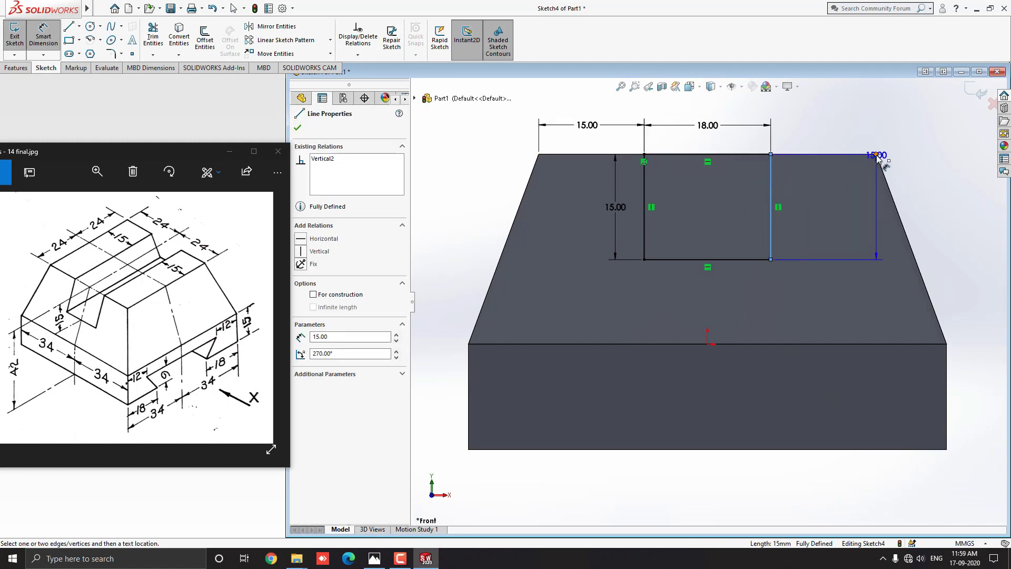
pyautogui.click(876, 154)
pyautogui.click(823, 130)
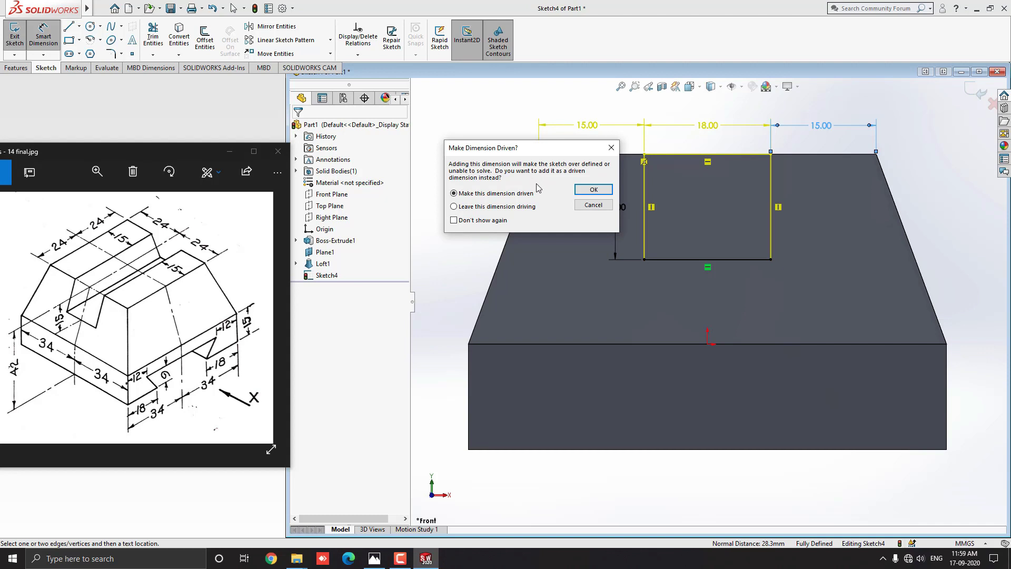
pyautogui.click(594, 189)
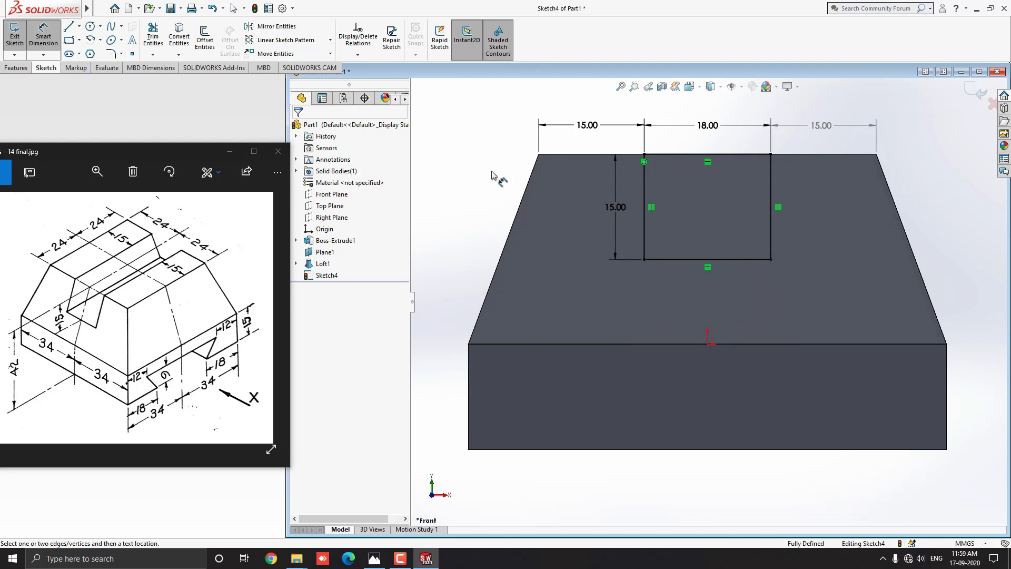
pyautogui.press('Escape')
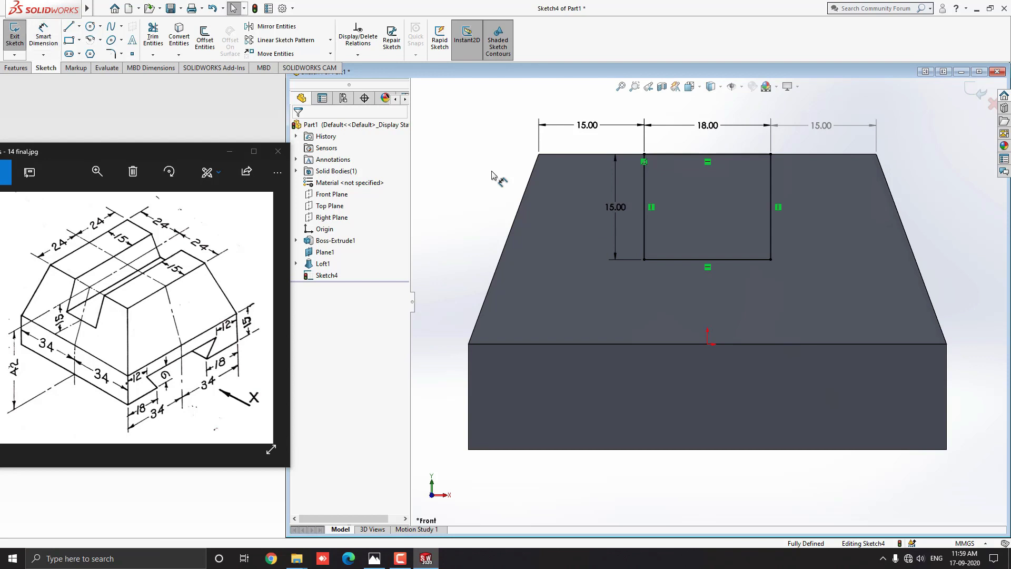
# Cut the groove rectangle through the block with an Extruded Cut set to Through All - Both
pyautogui.press('f')
pyautogui.moveTo(785, 249); pyautogui.dragTo(743, 300, button='middle')
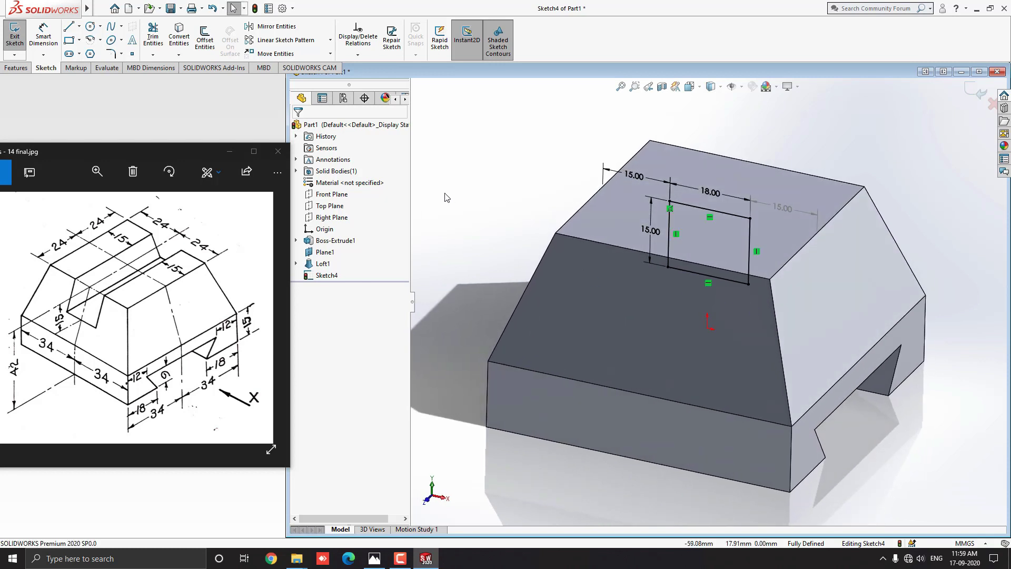
pyautogui.click(16, 70)
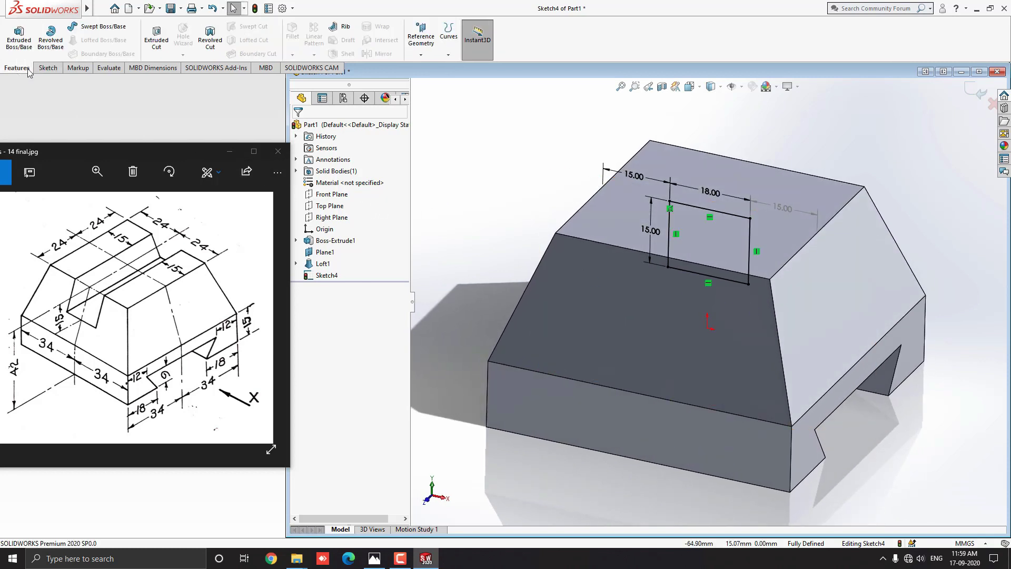
pyautogui.click(155, 46)
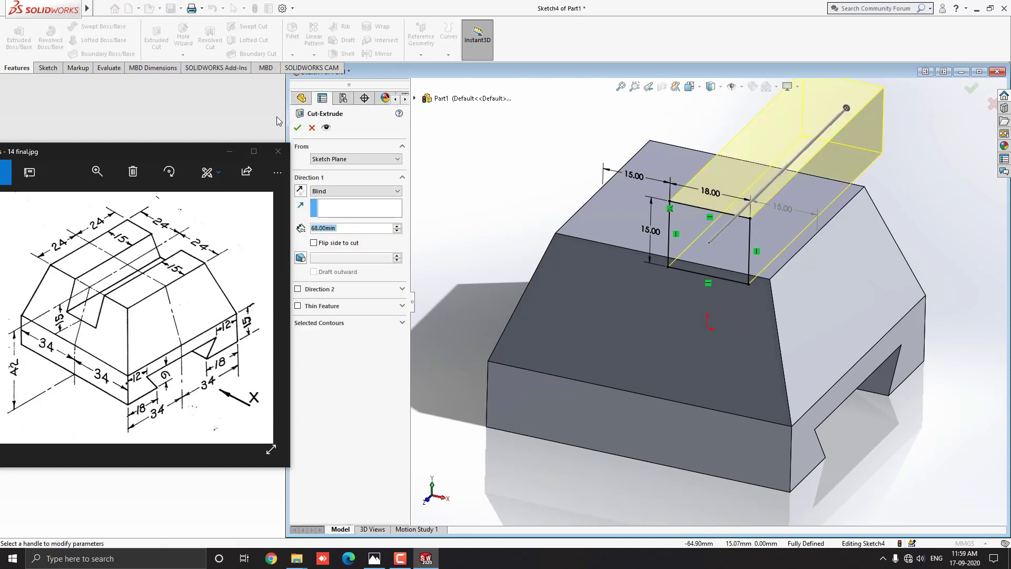
pyautogui.click(374, 191)
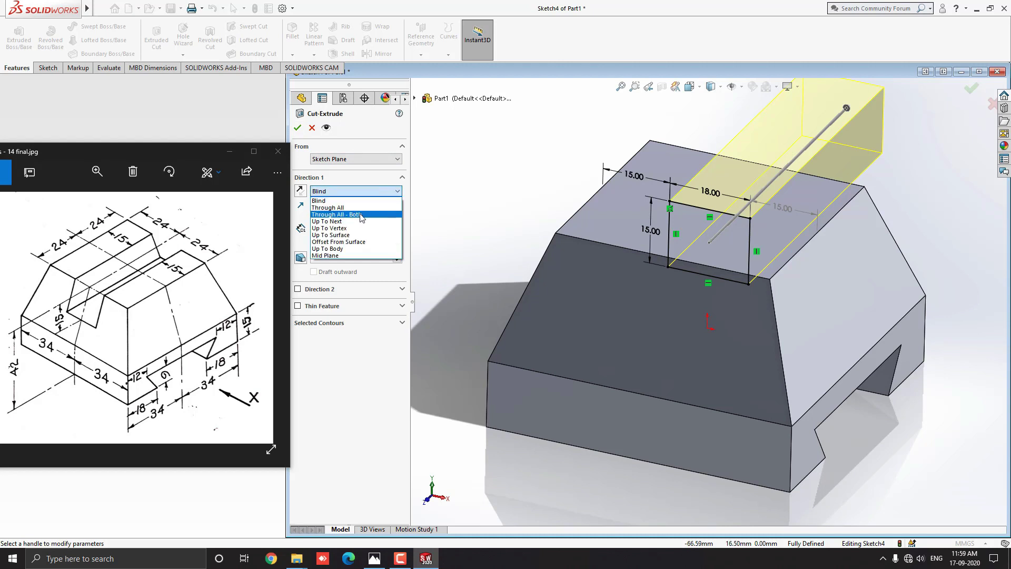
pyautogui.click(360, 215)
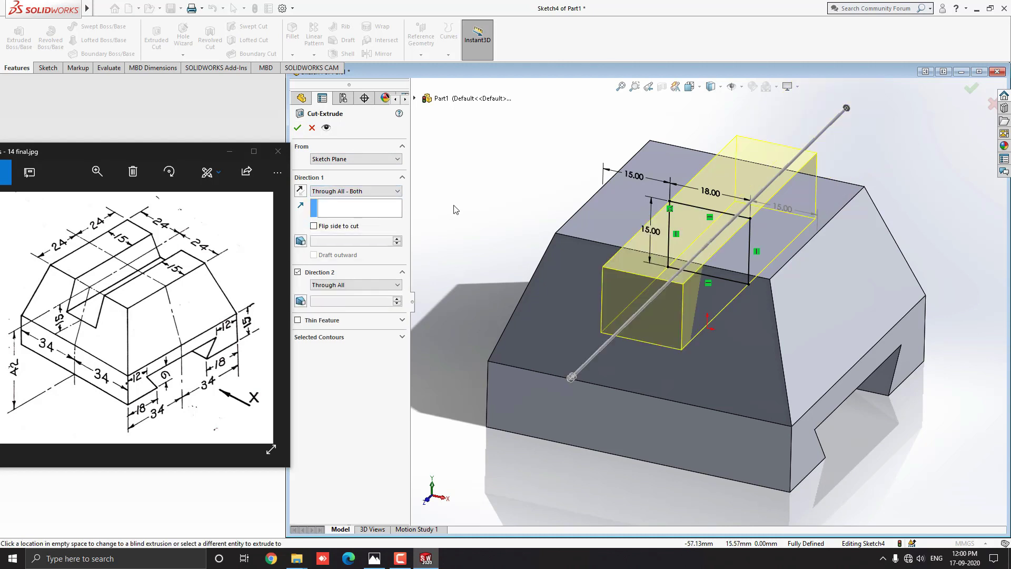
pyautogui.moveTo(580, 261); pyautogui.dragTo(538, 258, button='middle')
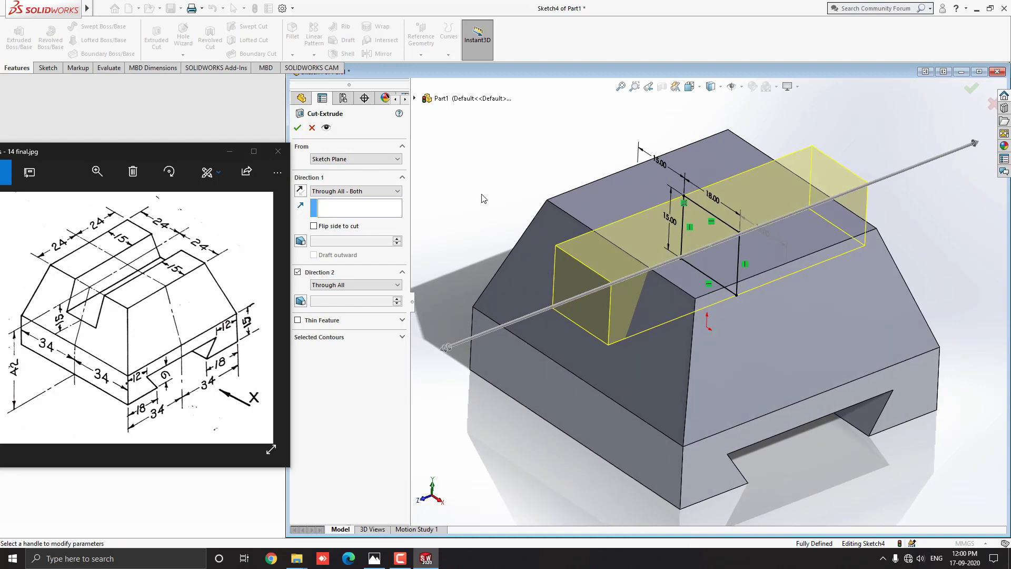
pyautogui.click(298, 128)
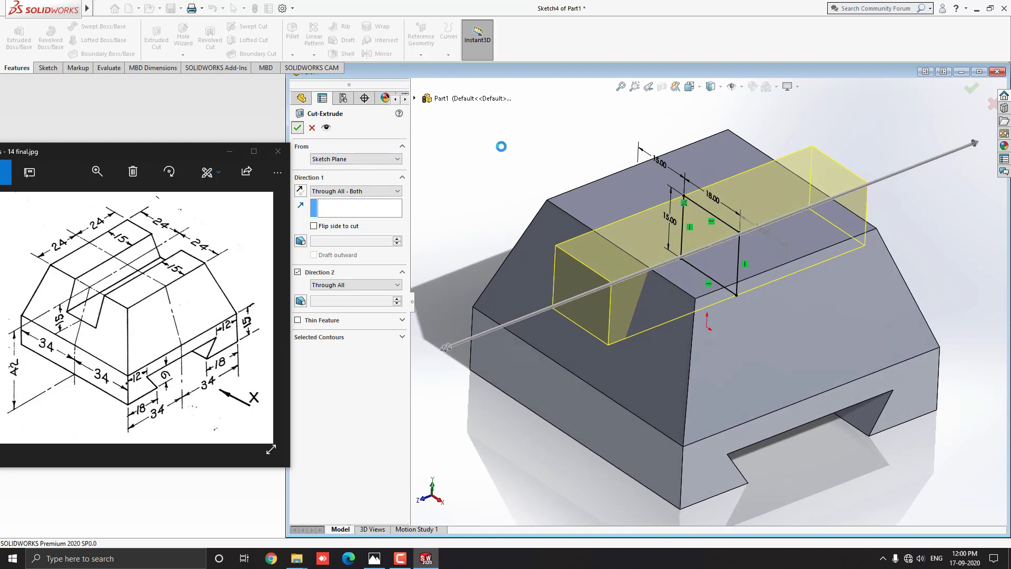
pyautogui.moveTo(634, 245); pyautogui.dragTo(639, 216, button='middle')
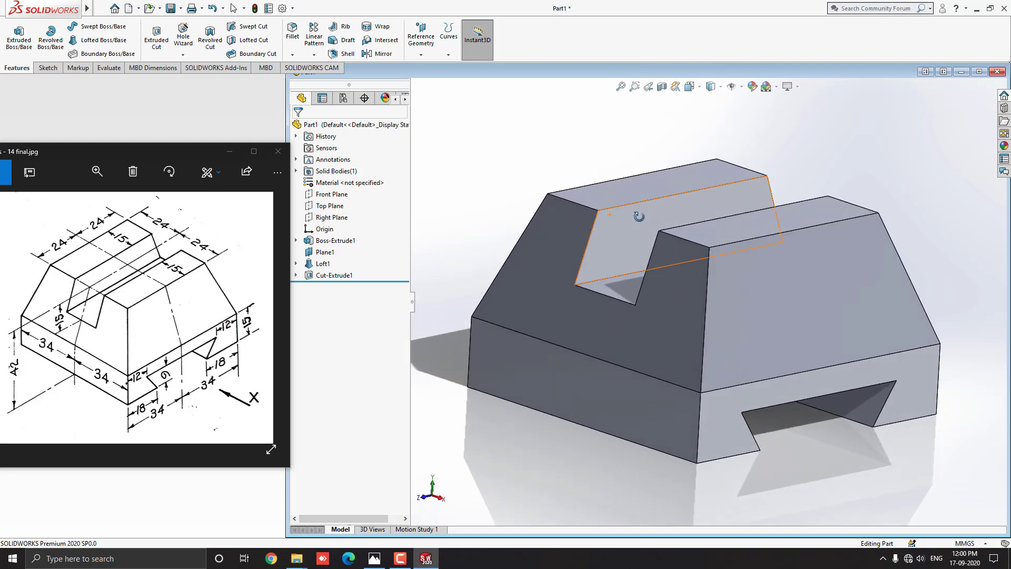
# Maximize the part window and clear the reference drawing from in front of the model
pyautogui.click(980, 72)
pyautogui.click(410, 213)
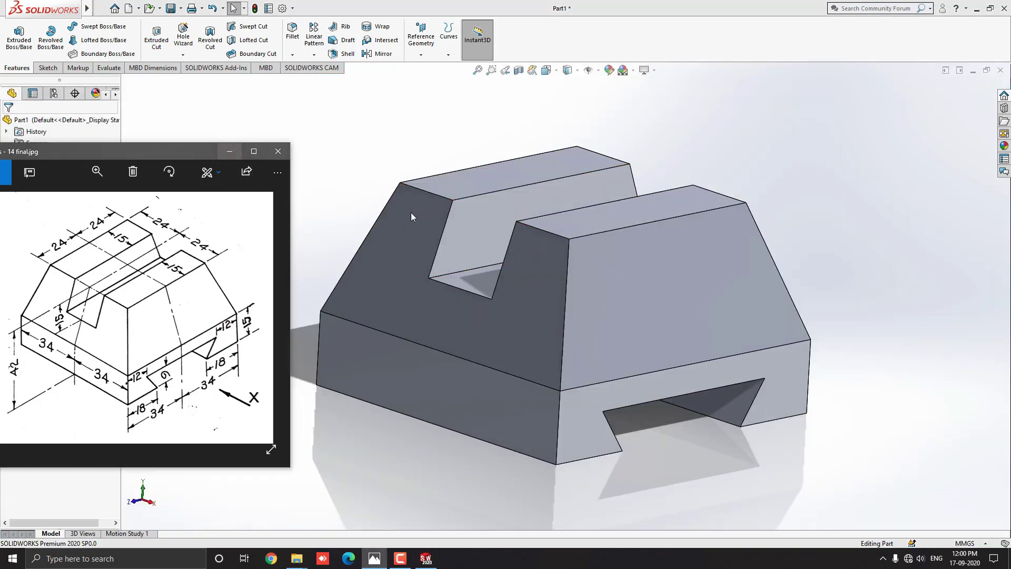
pyautogui.scroll(-1, 629, 290)
pyautogui.moveTo(615, 292); pyautogui.dragTo(639, 289, button='middle')
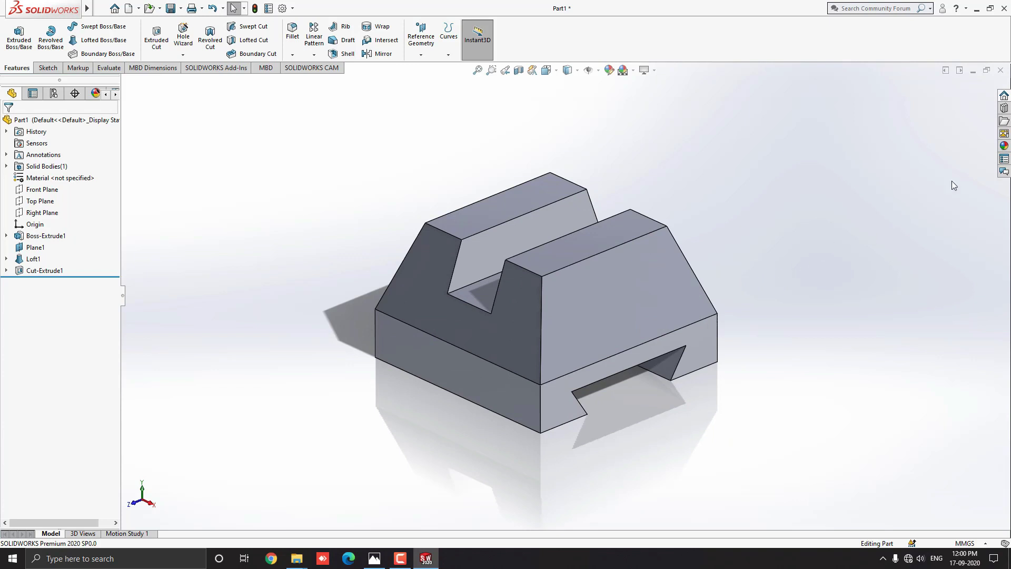
# Apply the cast brass appearance from the metal appearances to the whole body of the block
pyautogui.click(1005, 145)
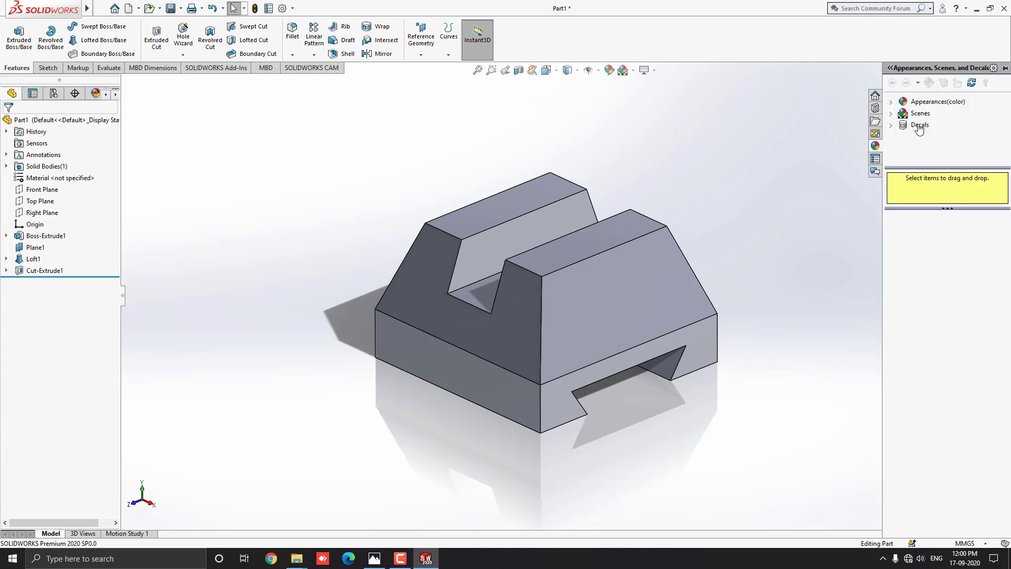
pyautogui.click(894, 103)
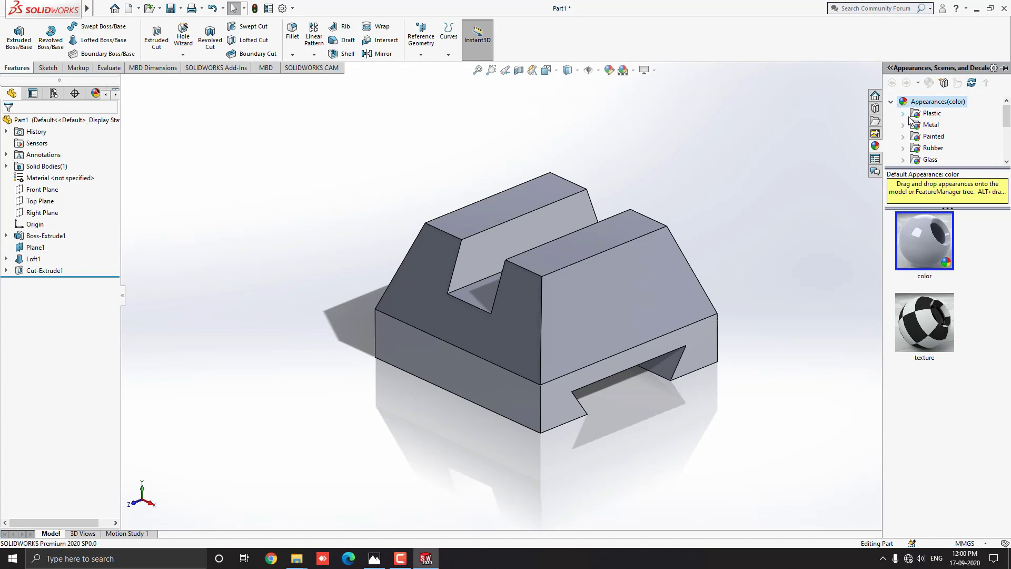
pyautogui.click(905, 125)
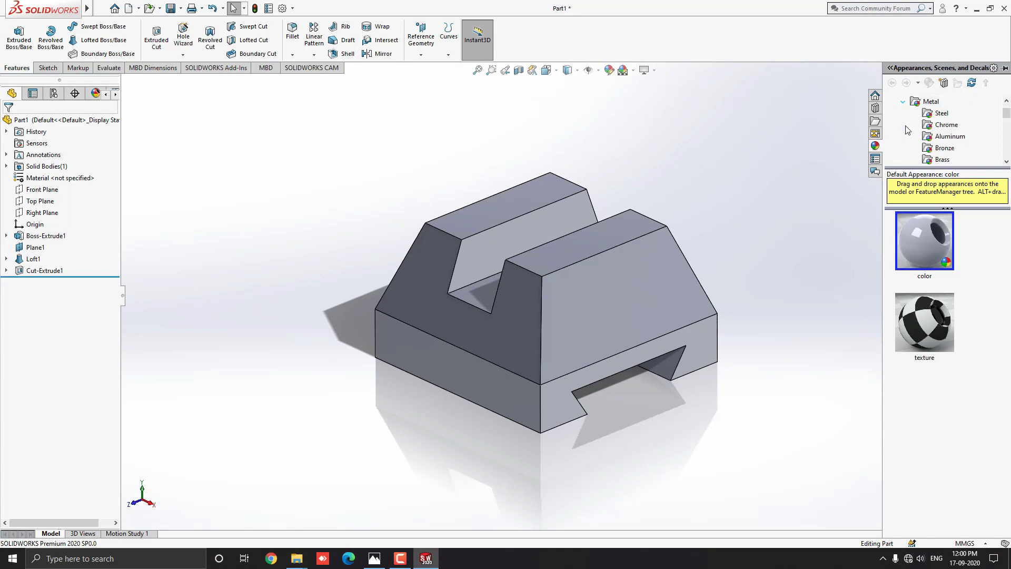
pyautogui.click(941, 158)
pyautogui.scroll(-5, 949, 287)
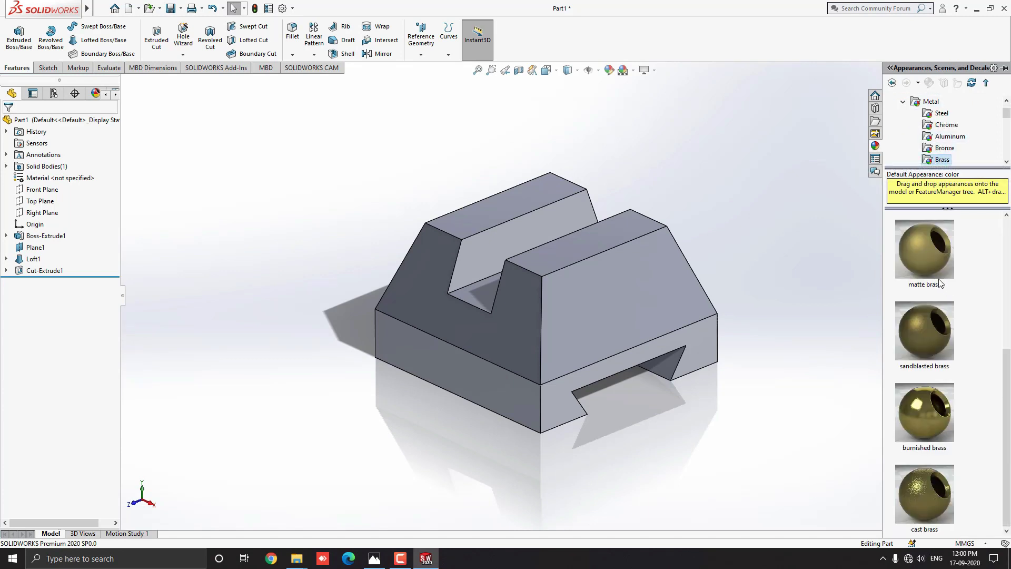
pyautogui.moveTo(931, 498); pyautogui.dragTo(601, 303)
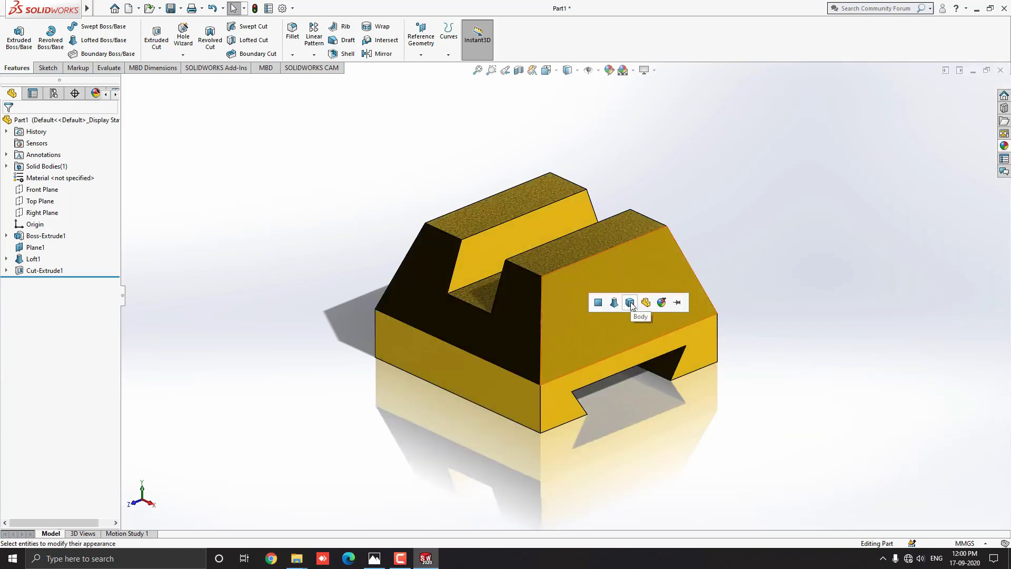
pyautogui.click(631, 304)
pyautogui.moveTo(598, 283); pyautogui.dragTo(651, 252, button='middle')
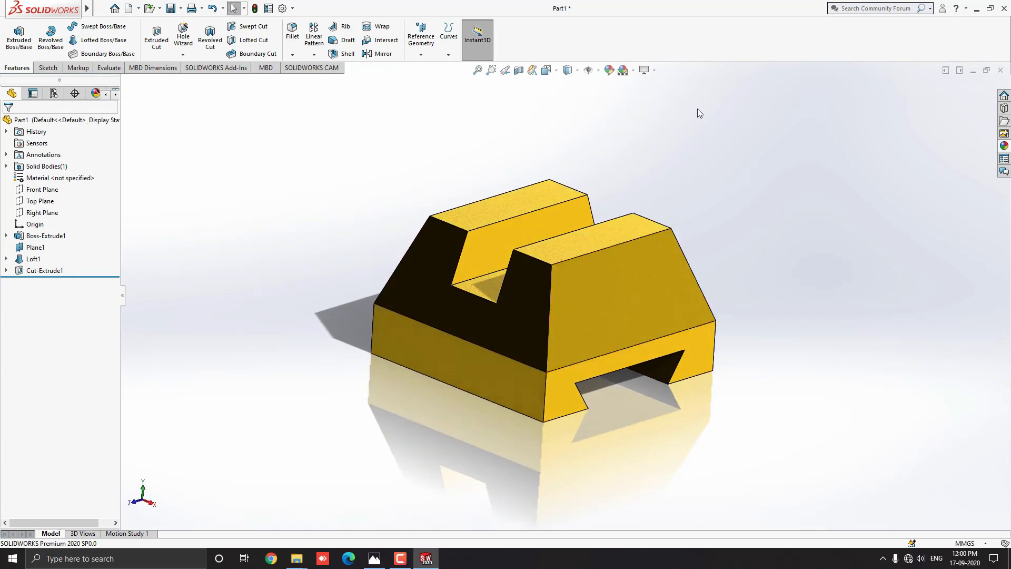
# Change the model's scene to Plain White and check the block's appearance against it
pyautogui.click(634, 72)
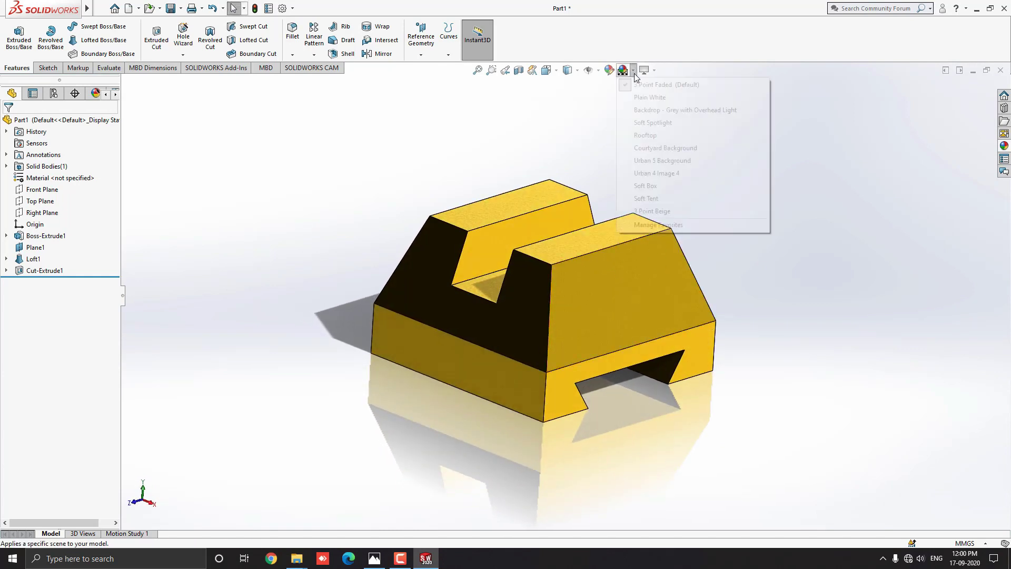
pyautogui.click(649, 97)
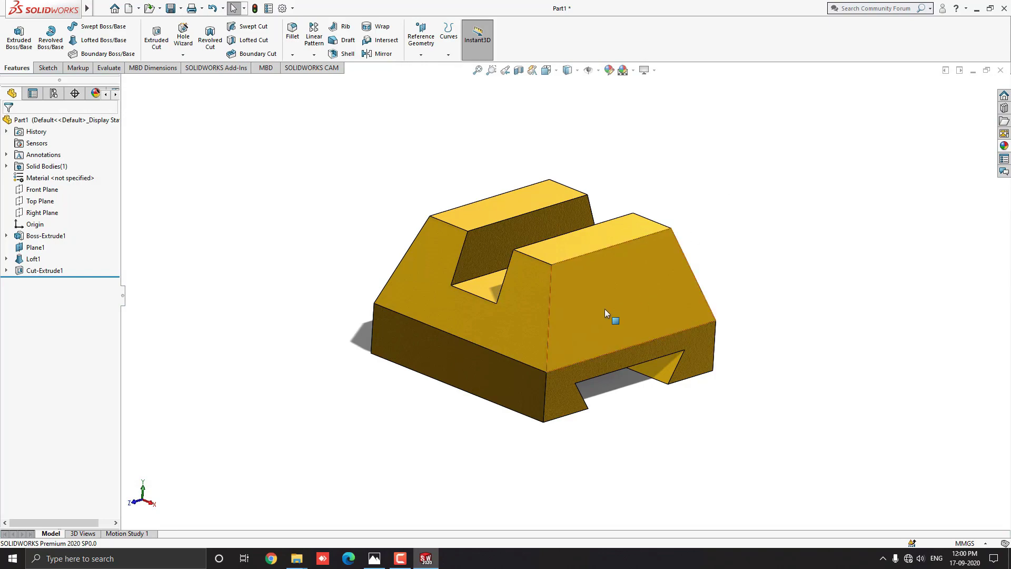
pyautogui.scroll(-2, 598, 325)
pyautogui.moveTo(599, 325); pyautogui.dragTo(790, 345, button='middle')
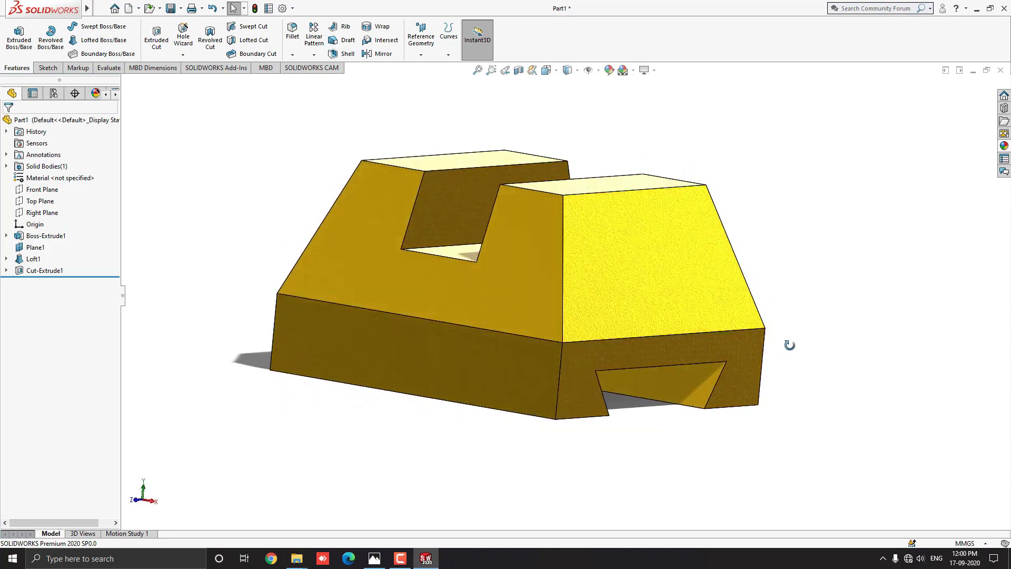
pyautogui.moveTo(589, 290); pyautogui.dragTo(570, 320, button='middle')
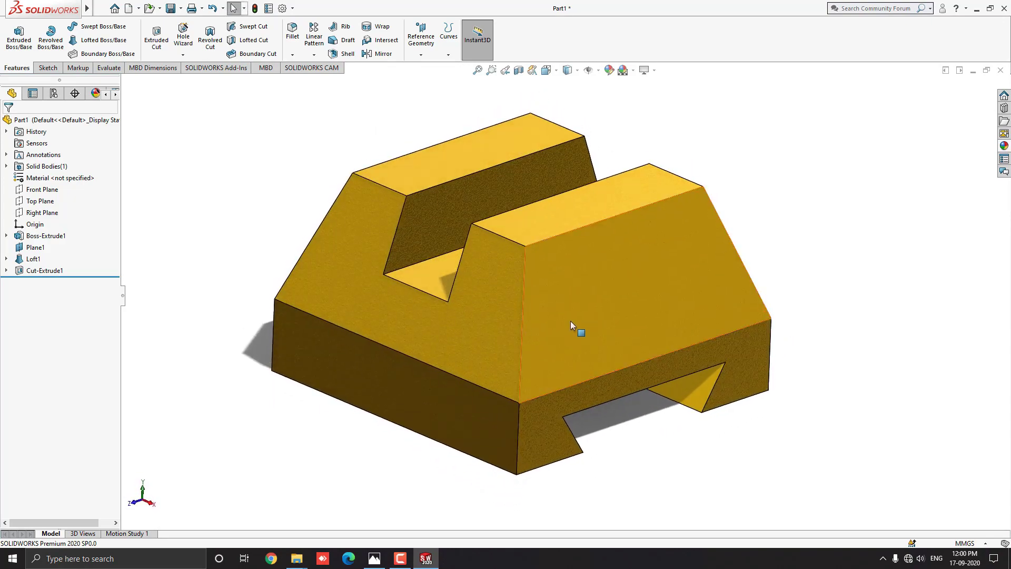
# View the finished block in isometric orientation and inspect its groove and dovetail slot from several sides
pyautogui.hotkey('ctrl', 'z')
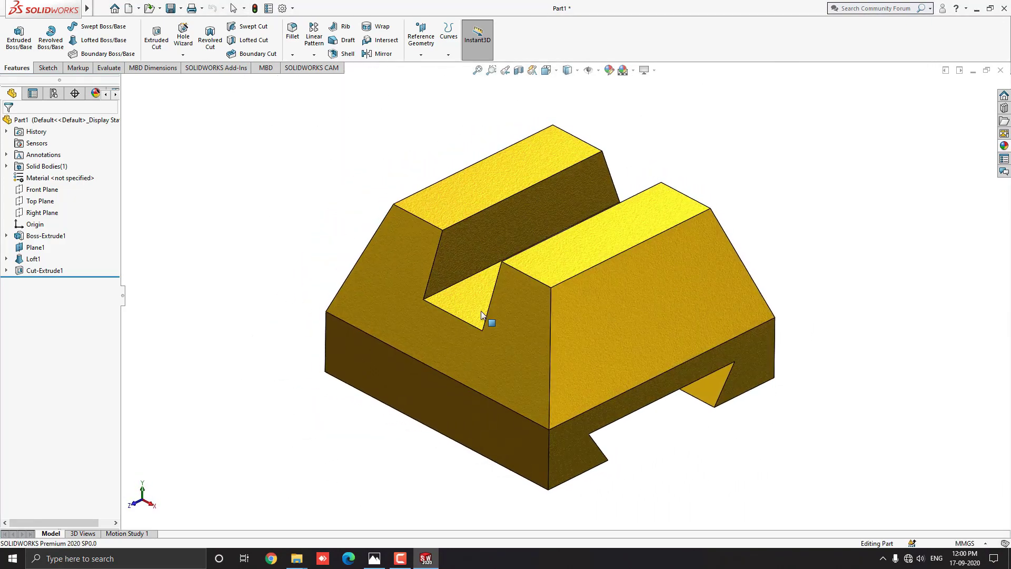
pyautogui.hotkey('ctrl', '7')
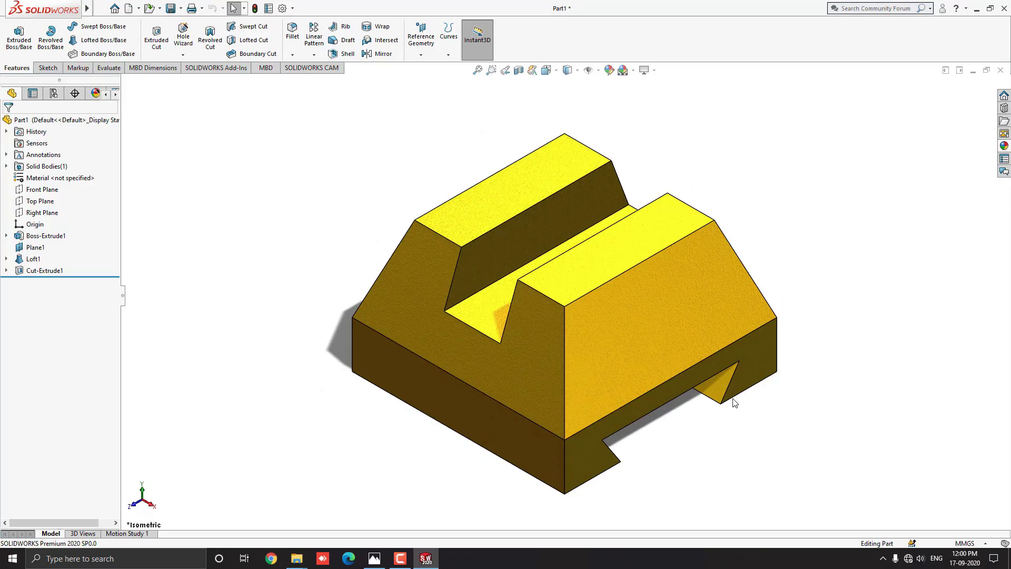
pyautogui.moveTo(697, 404); pyautogui.dragTo(517, 327, button='middle')
pyautogui.moveTo(623, 309)
pyautogui.mouseDown(button='middle')
pyautogui.moveTo(562, 318)
pyautogui.moveTo(524, 289)
pyautogui.moveTo(504, 249)
pyautogui.moveTo(515, 318)
pyautogui.moveTo(492, 350)
pyautogui.moveTo(650, 329)
pyautogui.moveTo(600, 313)
pyautogui.moveTo(497, 321)
pyautogui.moveTo(409, 291)
pyautogui.moveTo(358, 231)
pyautogui.moveTo(382, 149)
pyautogui.moveTo(560, 316)
pyautogui.moveTo(650, 380)
pyautogui.moveTo(639, 198)
pyautogui.moveTo(713, 486)
pyautogui.moveTo(677, 242)
pyautogui.mouseUp(button='middle')
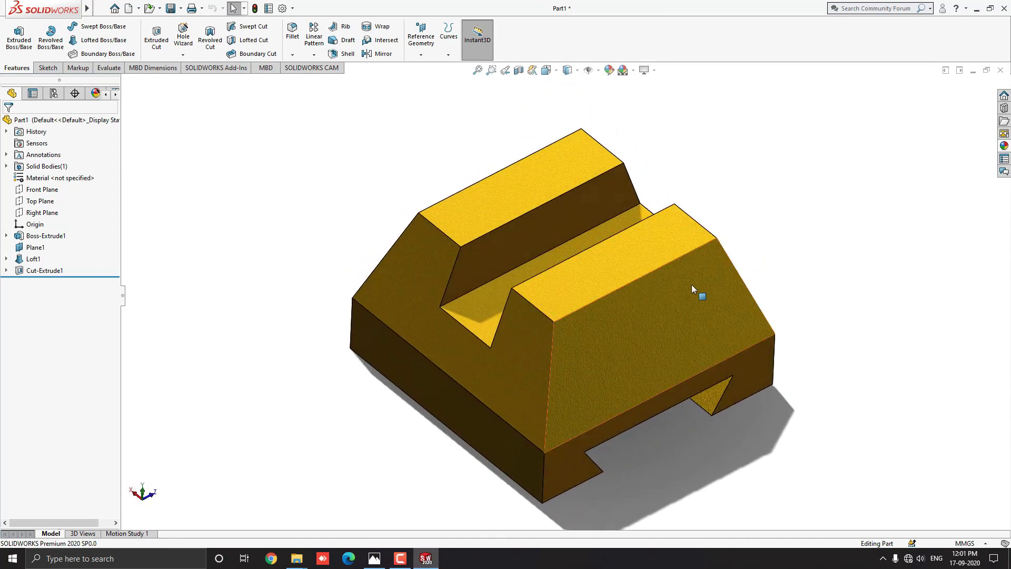
pyautogui.moveTo(694, 330); pyautogui.dragTo(660, 308, button='middle')
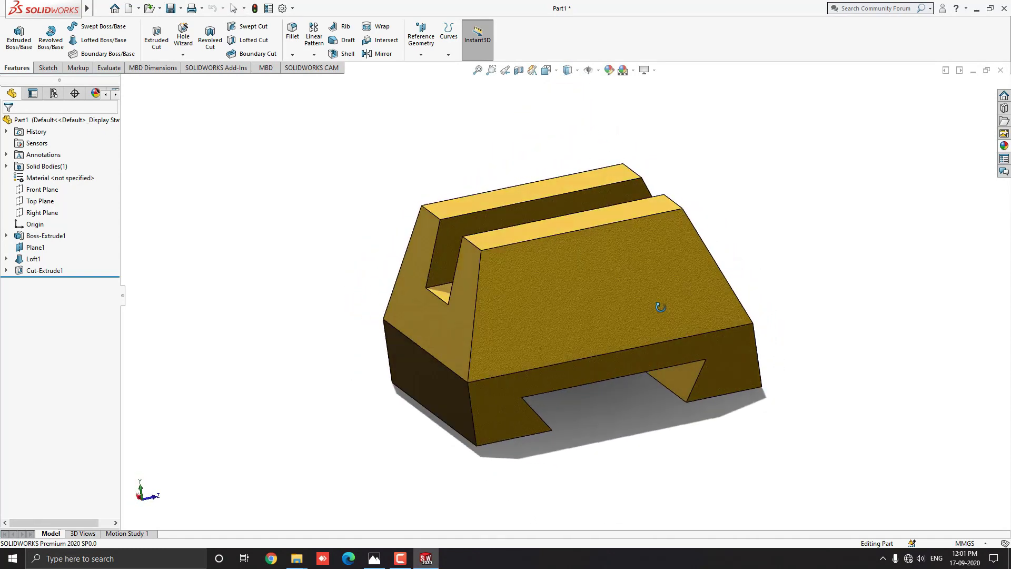